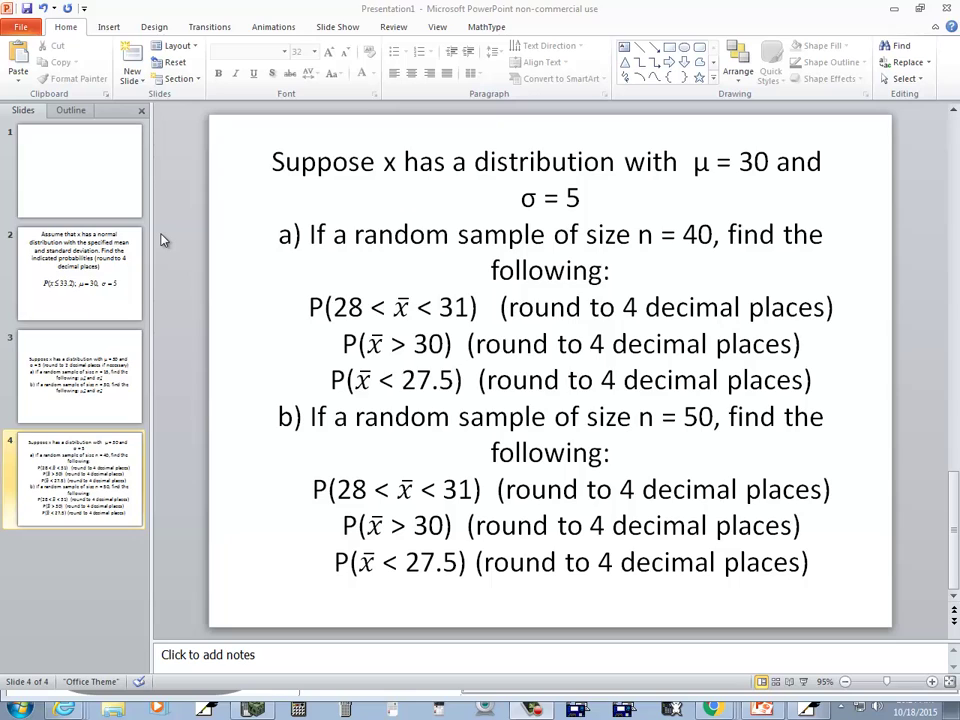
- Handwrite the givens μ = 30 and σ = 5 at the top of the notes page, then label part a)
key(alt+Tab)
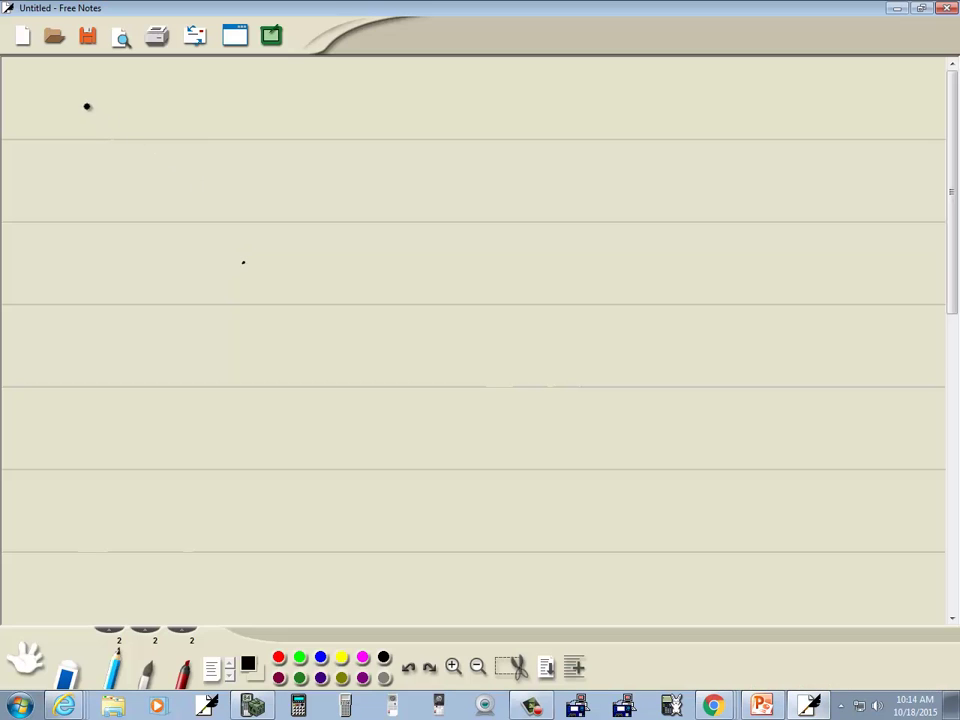
mouse_move(79, 104)
mouse_down()
mouse_move(79, 142)
mouse_move(82, 106)
mouse_move(112, 121)
mouse_up()
mouse_move(112, 112)
mouse_down()
mouse_move(118, 129)
mouse_move(129, 110)
mouse_up()
mouse_move(198, 113)
mouse_down()
mouse_move(186, 134)
mouse_move(203, 110)
mouse_up()
key(alt+Tab)
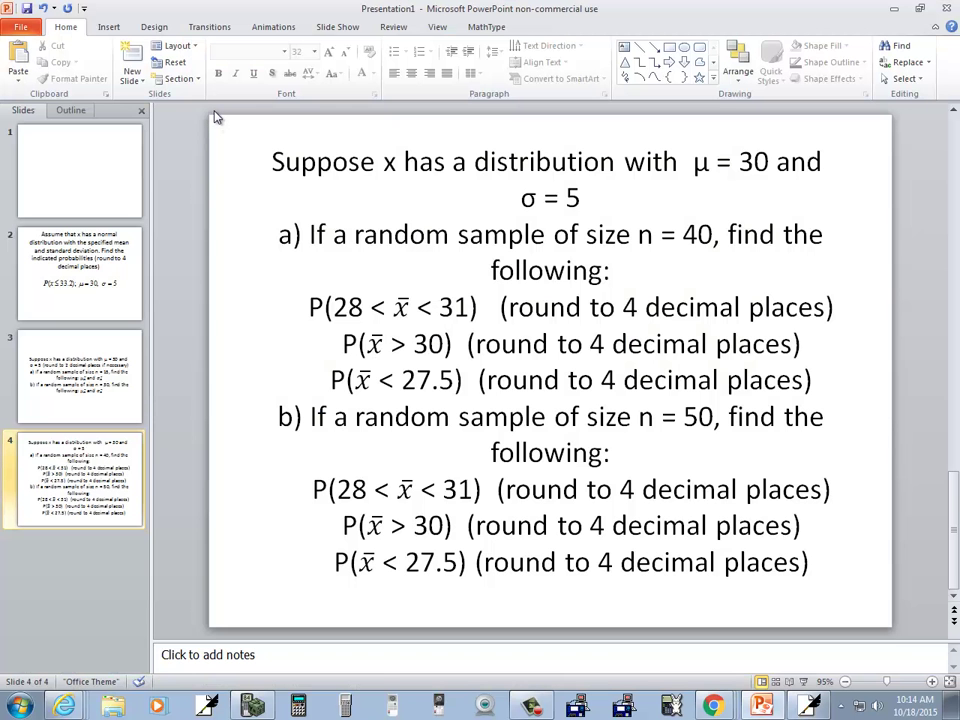
key(alt+Tab)
mouse_move(236, 117)
mouse_down()
mouse_move(235, 131)
mouse_move(247, 117)
mouse_up()
drag(46, 166, 53, 187)
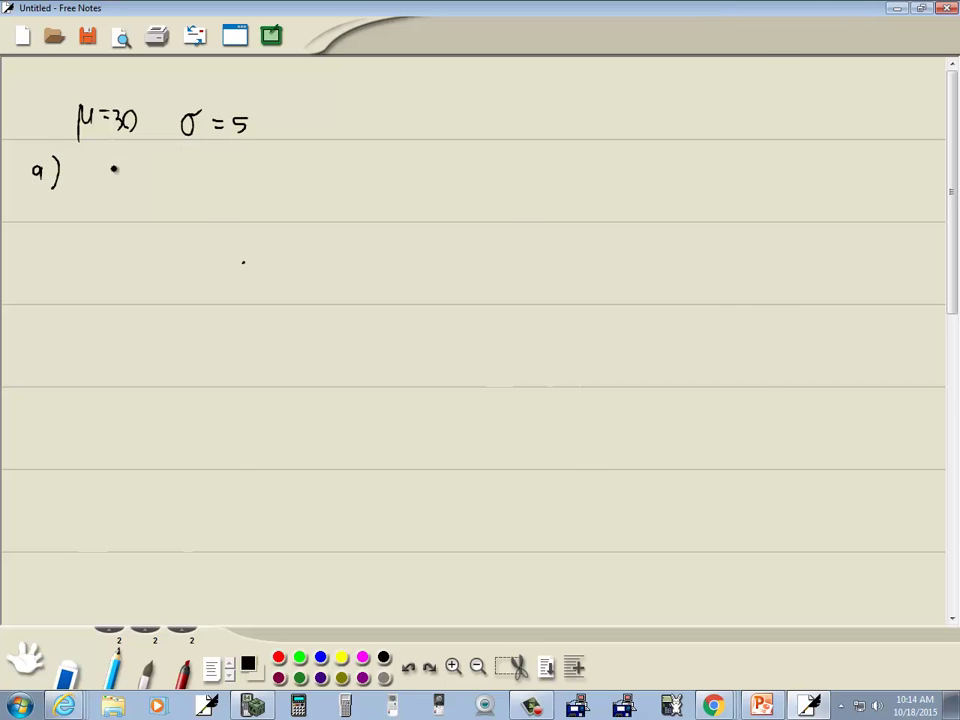
- Write n = 40 next to the part a) label, checking the problem slide
key(alt+Tab)
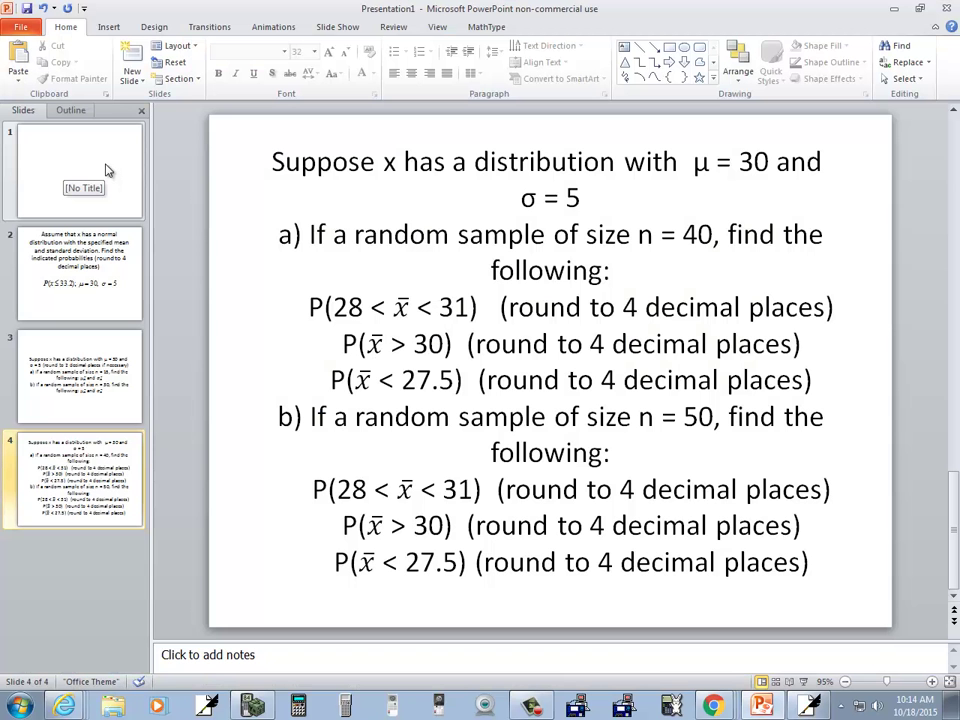
key(alt+Tab)
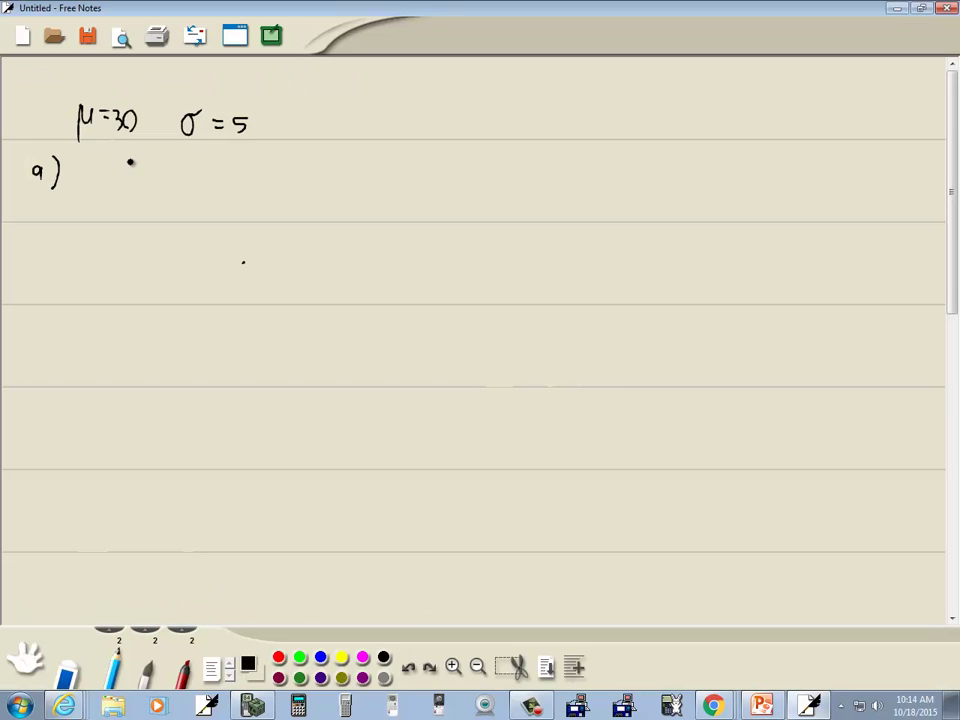
mouse_move(93, 166)
mouse_down()
mouse_move(107, 184)
mouse_move(127, 171)
mouse_up()
mouse_move(115, 178)
mouse_down()
mouse_move(142, 183)
mouse_move(162, 165)
mouse_up()
key(alt+Tab)
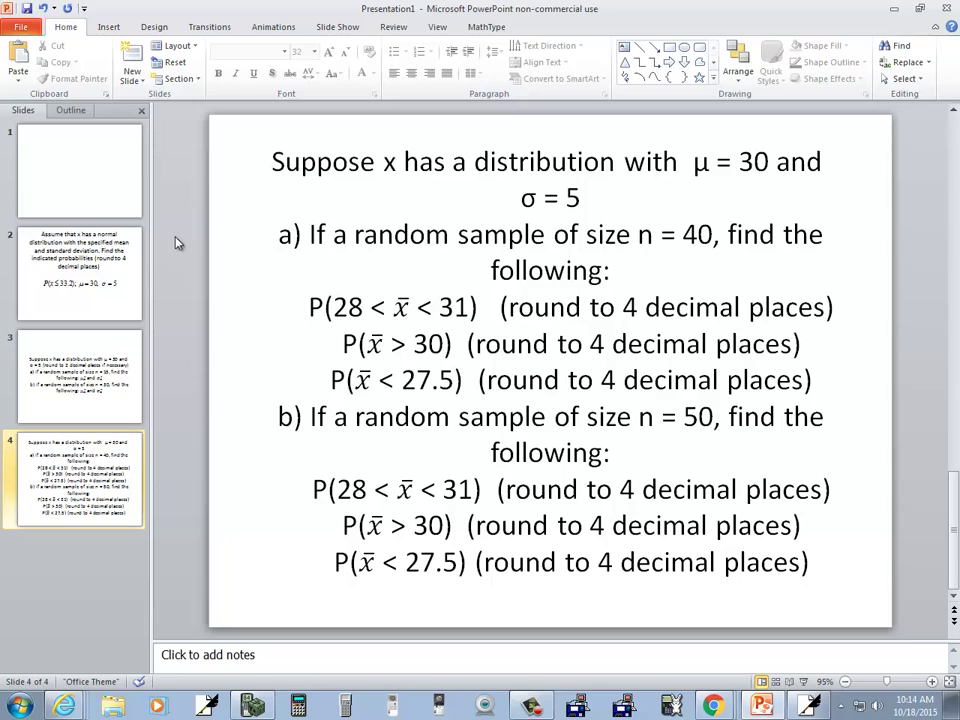
key(alt+Tab)
- Sketch a bell curve with vertical lines labelled 28 and 31, and shade between them
mouse_move(61, 250)
mouse_down()
mouse_move(118, 214)
mouse_move(211, 204)
mouse_move(251, 242)
mouse_up()
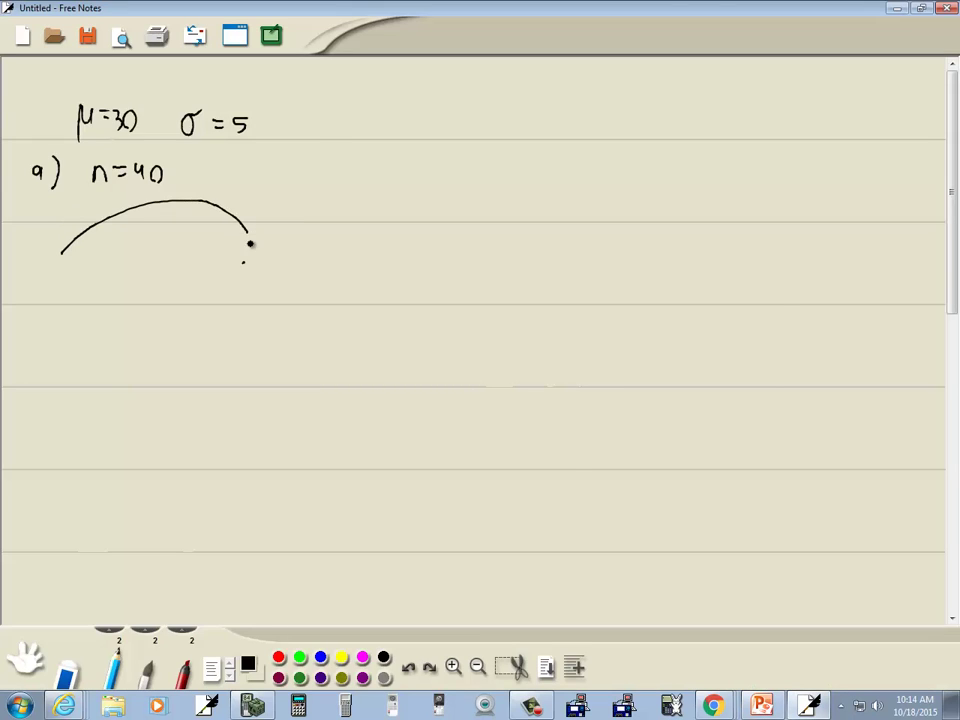
key(alt+Tab)
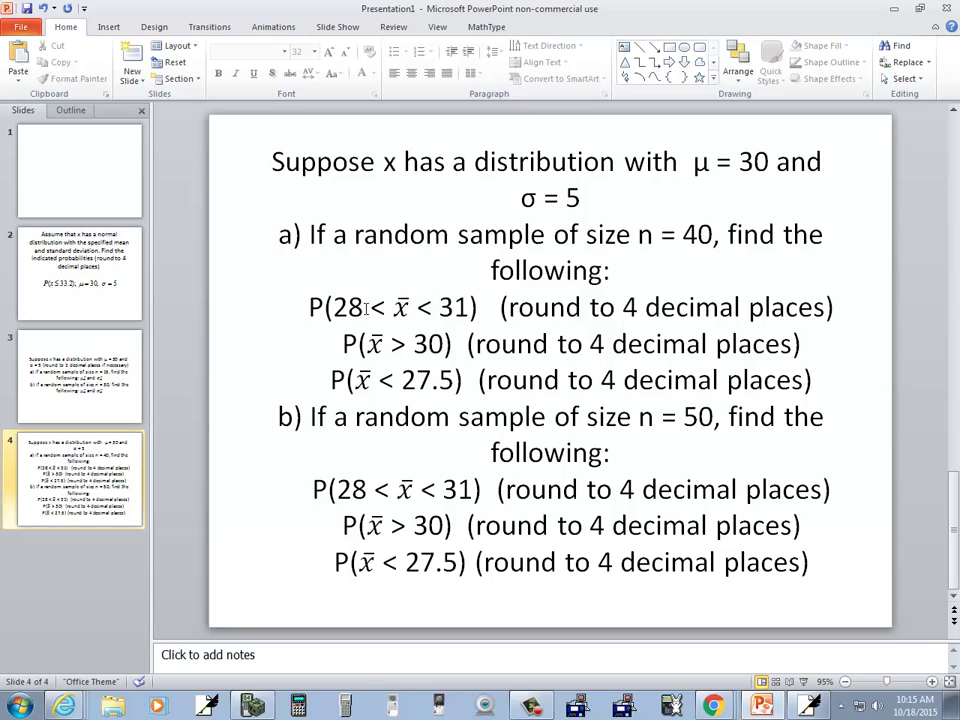
key(alt+Tab)
drag(122, 210, 118, 294)
drag(128, 279, 129, 291)
drag(201, 201, 195, 303)
drag(206, 286, 206, 304)
mouse_move(134, 212)
mouse_down()
mouse_move(184, 213)
mouse_move(123, 223)
mouse_move(181, 234)
mouse_move(186, 240)
mouse_move(120, 255)
mouse_move(190, 266)
mouse_up()
- Write NCDF(28, 31, 30, 5/√40) = beneath the sketch
mouse_move(36, 320)
mouse_down()
mouse_move(36, 340)
mouse_move(48, 320)
mouse_move(60, 338)
mouse_up()
mouse_move(66, 322)
mouse_down()
mouse_move(75, 330)
mouse_move(67, 338)
mouse_up()
mouse_move(80, 338)
mouse_down()
mouse_move(88, 322)
mouse_move(101, 340)
mouse_move(126, 340)
mouse_up()
drag(136, 338, 190, 341)
mouse_move(201, 327)
mouse_down()
mouse_move(196, 336)
mouse_move(201, 327)
mouse_move(209, 349)
mouse_up()
mouse_move(242, 313)
mouse_down()
mouse_move(238, 326)
mouse_move(262, 336)
mouse_move(253, 356)
mouse_up()
drag(262, 344, 261, 355)
drag(270, 309, 273, 358)
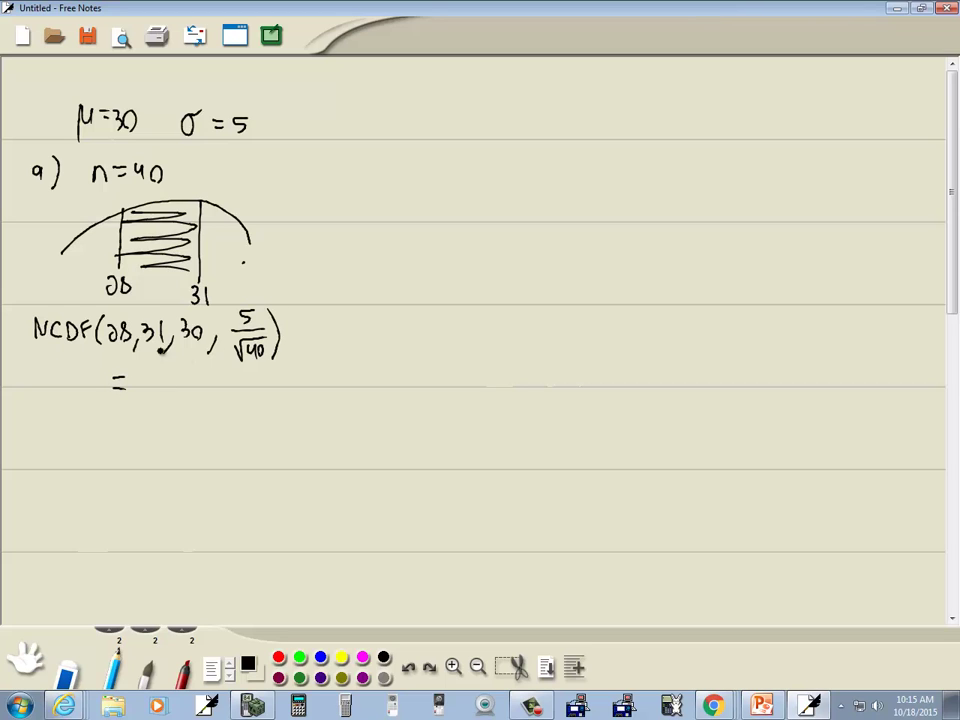
- Clear the TI-84 emulator's home screen and start a normalcdf( entry
click(252, 706)
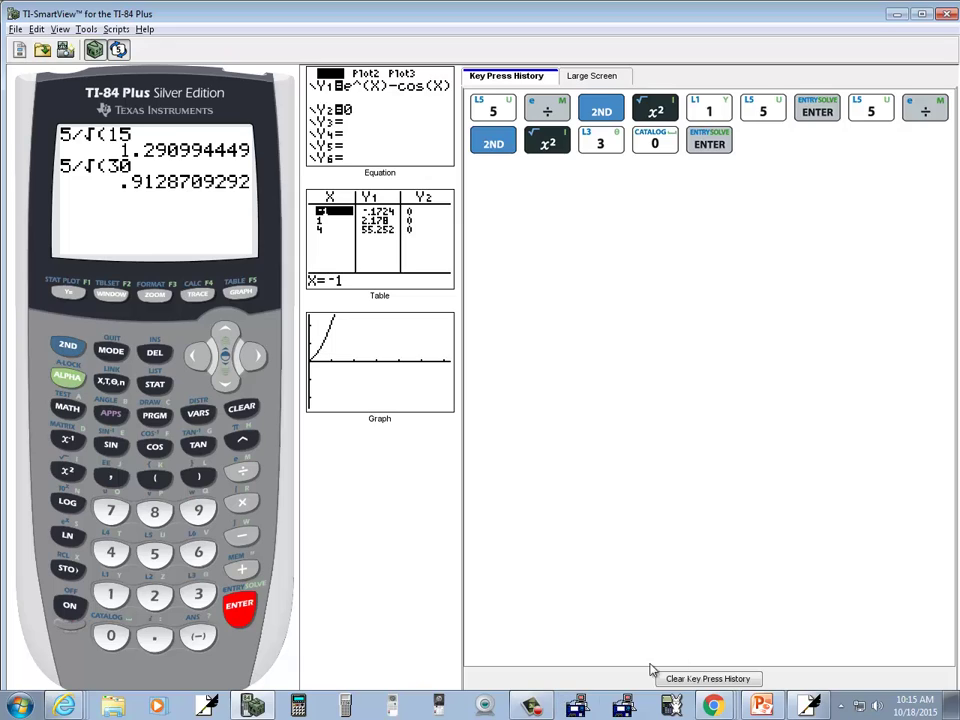
click(690, 678)
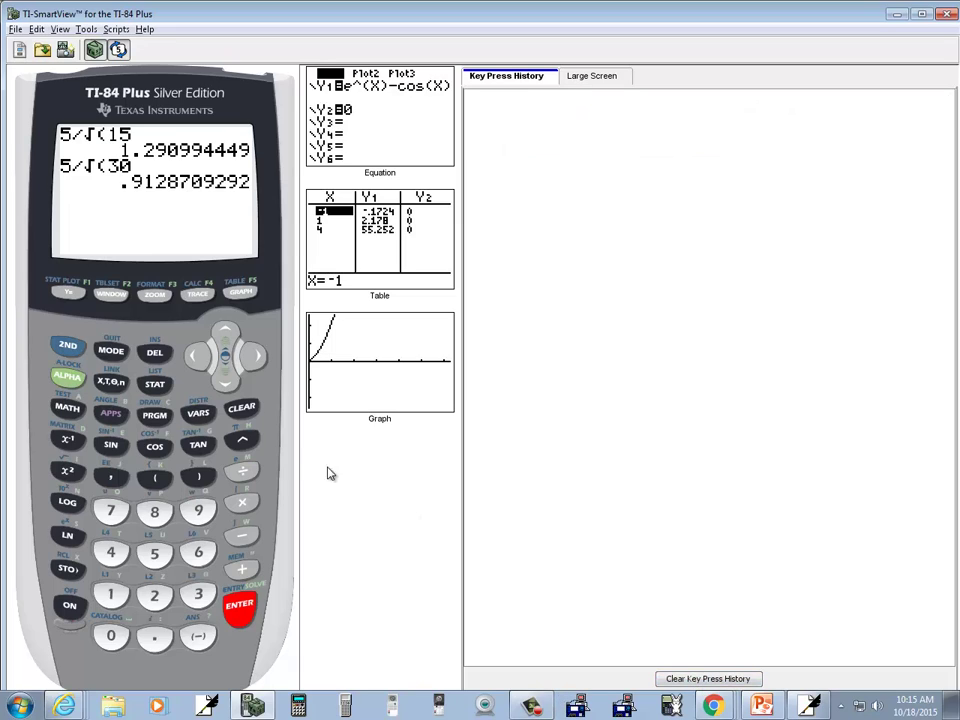
click(242, 408)
click(680, 680)
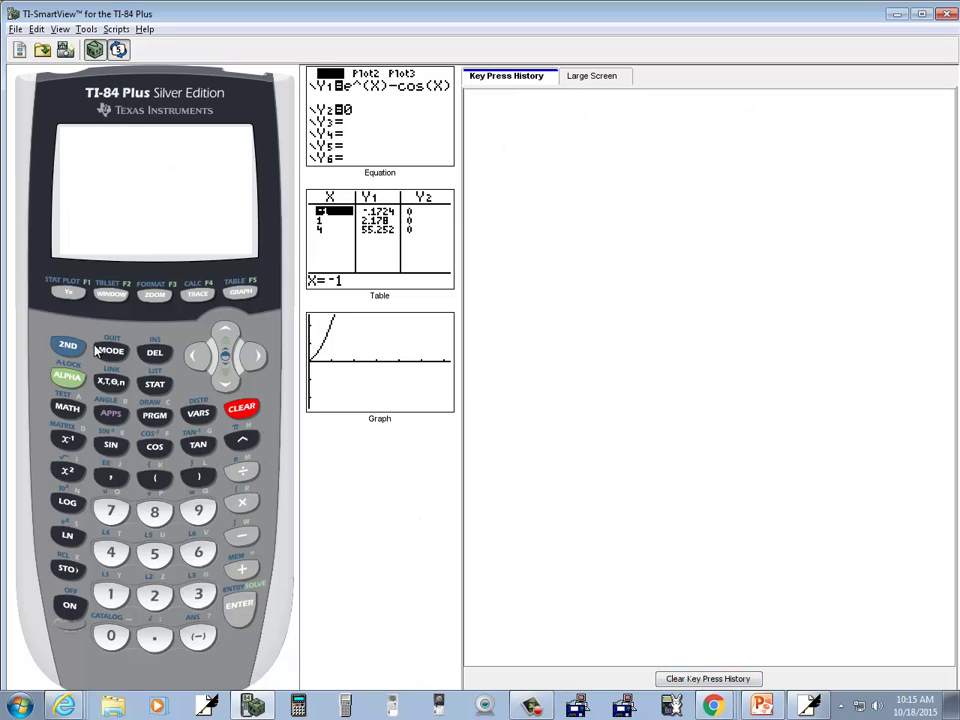
click(67, 345)
click(198, 413)
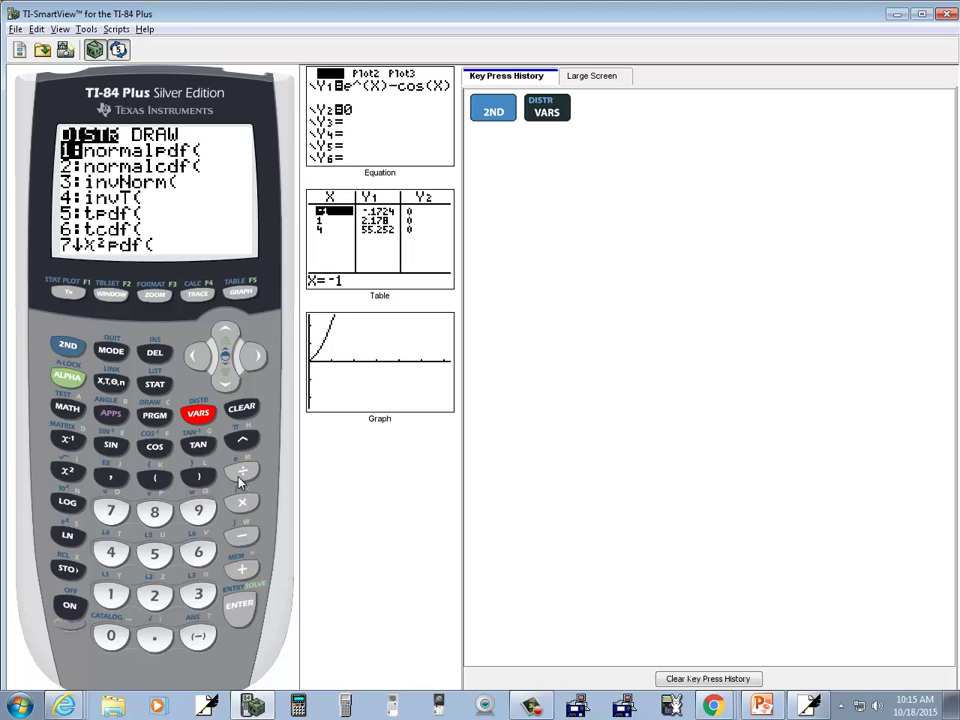
click(154, 596)
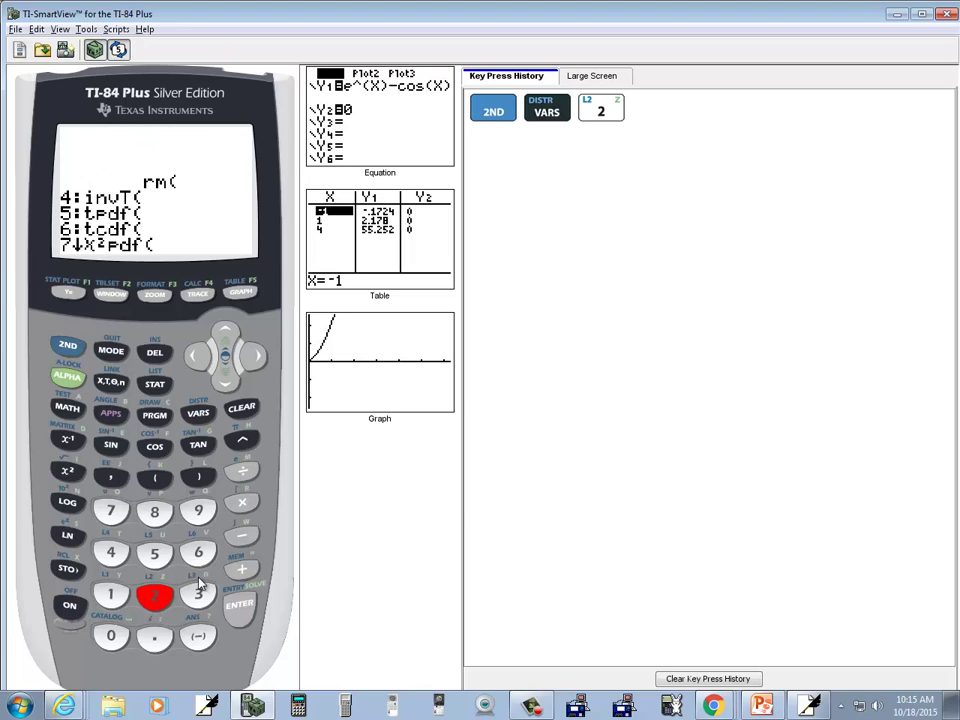
- Enter the bounds 28 and 31 and the mean 30 as normalcdf arguments
key(alt+Tab)
key(alt+Tab)
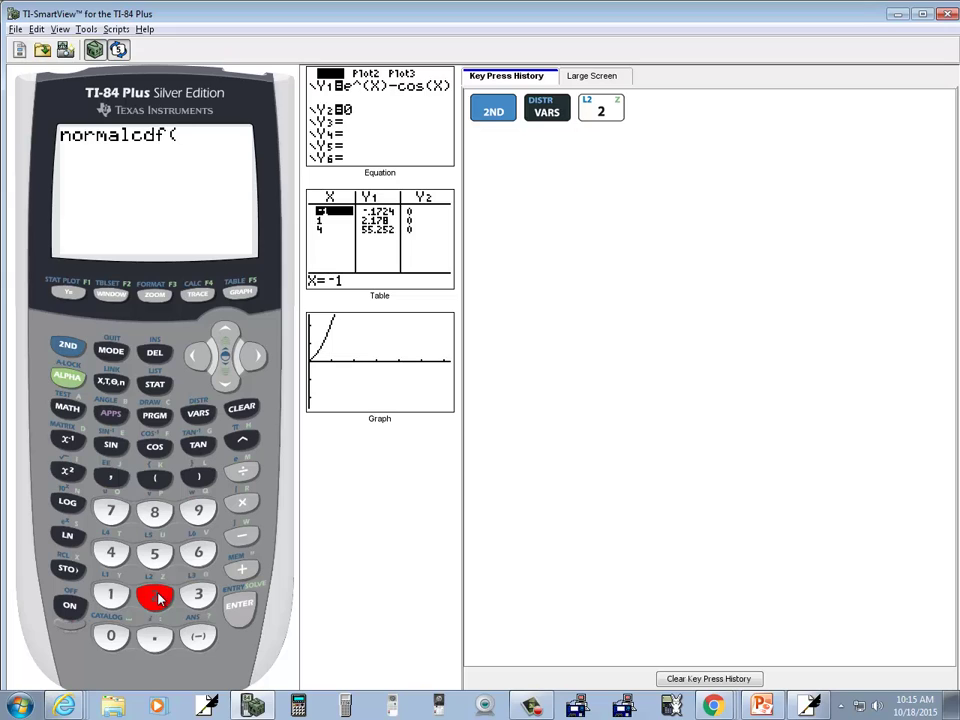
click(154, 596)
click(154, 511)
text(,3)
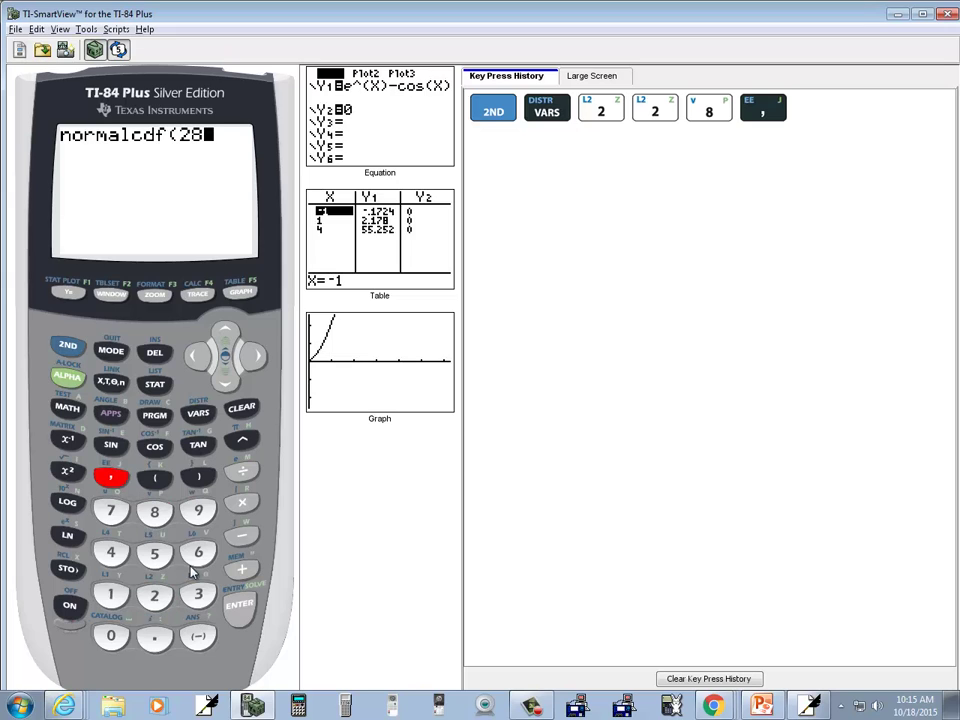
text(1,)
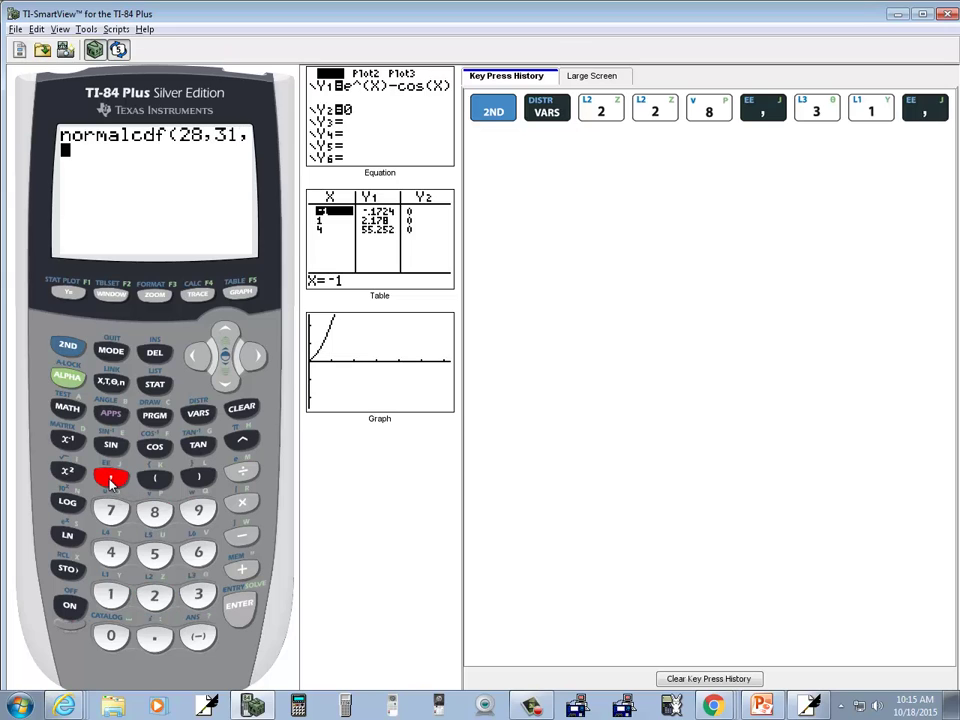
key(alt+Tab)
key(alt+Tab)
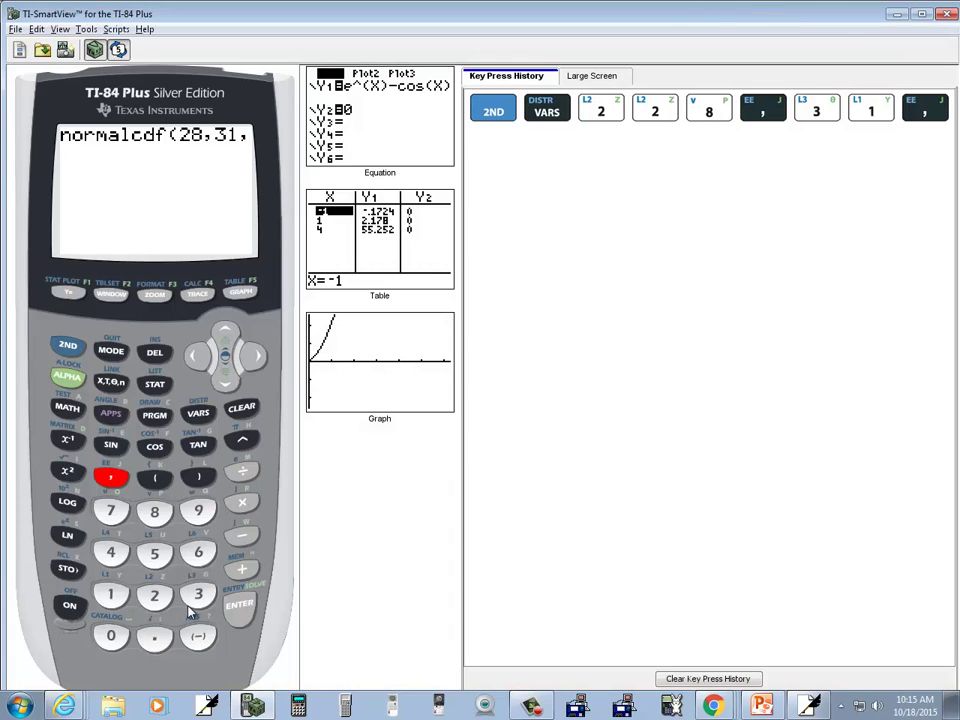
text(3)
text(0,)
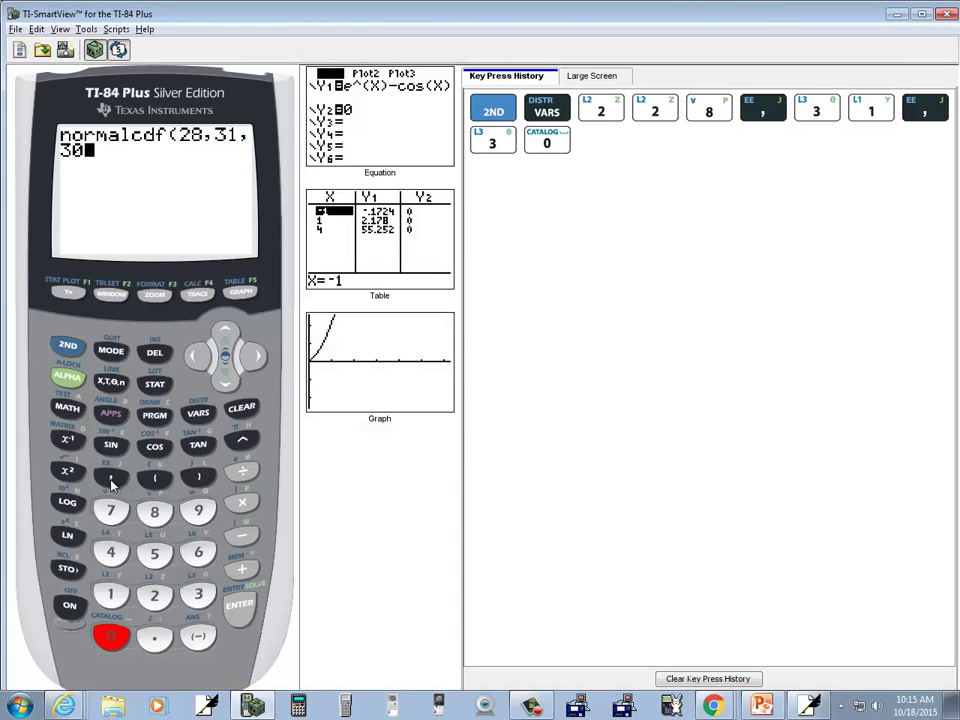
key(alt+Tab)
key(alt+Tab)
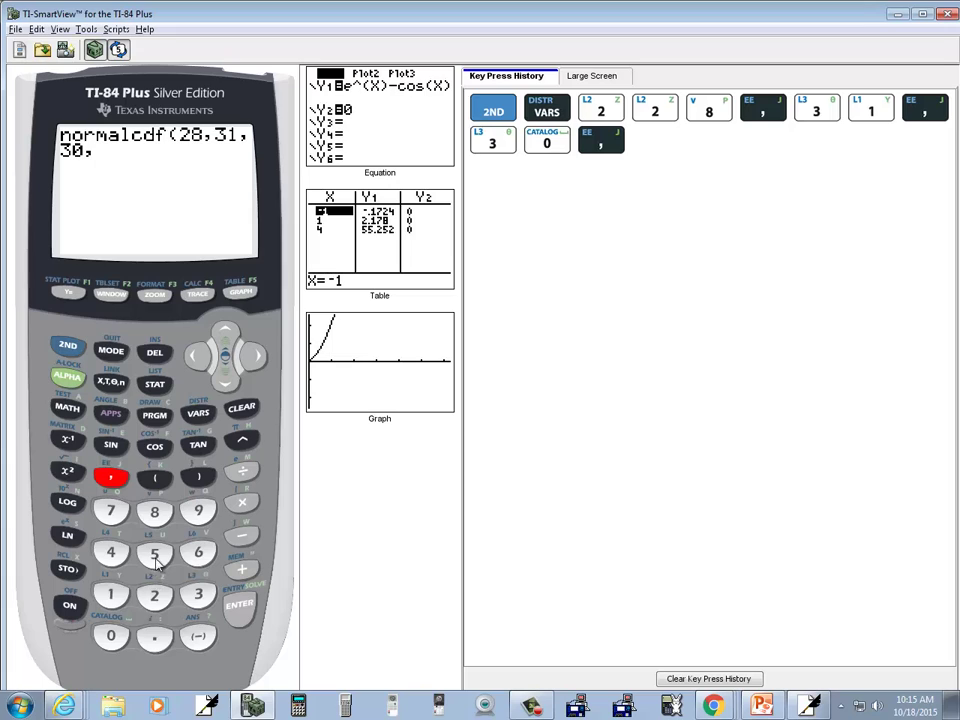
- Enter 5/√(40) as the last argument and evaluate, getting .8913422903
click(154, 553)
click(243, 475)
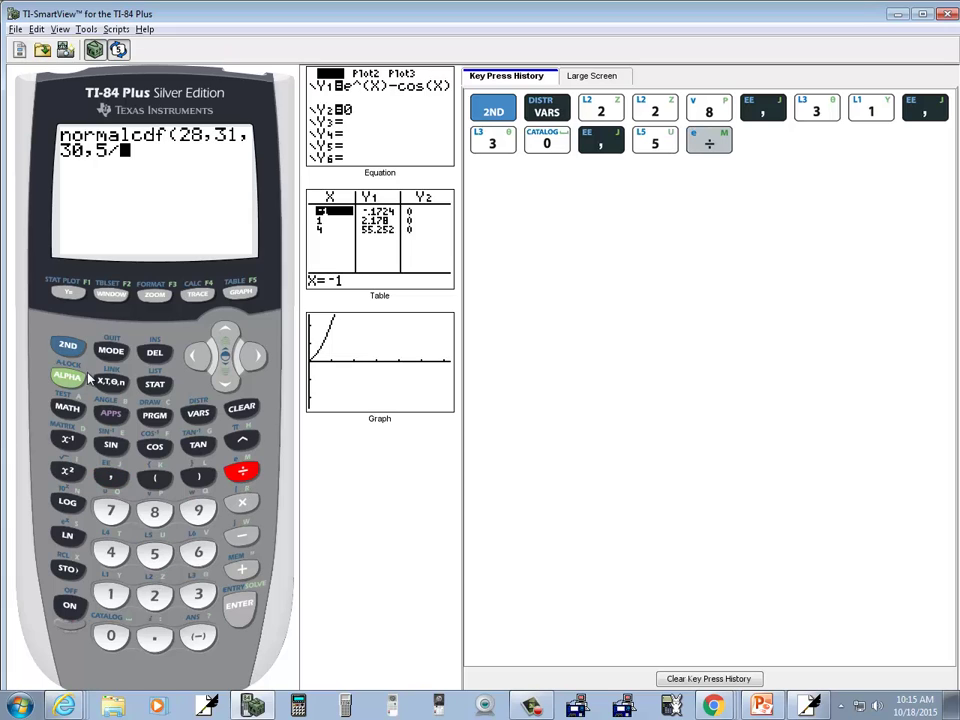
click(67, 345)
click(67, 471)
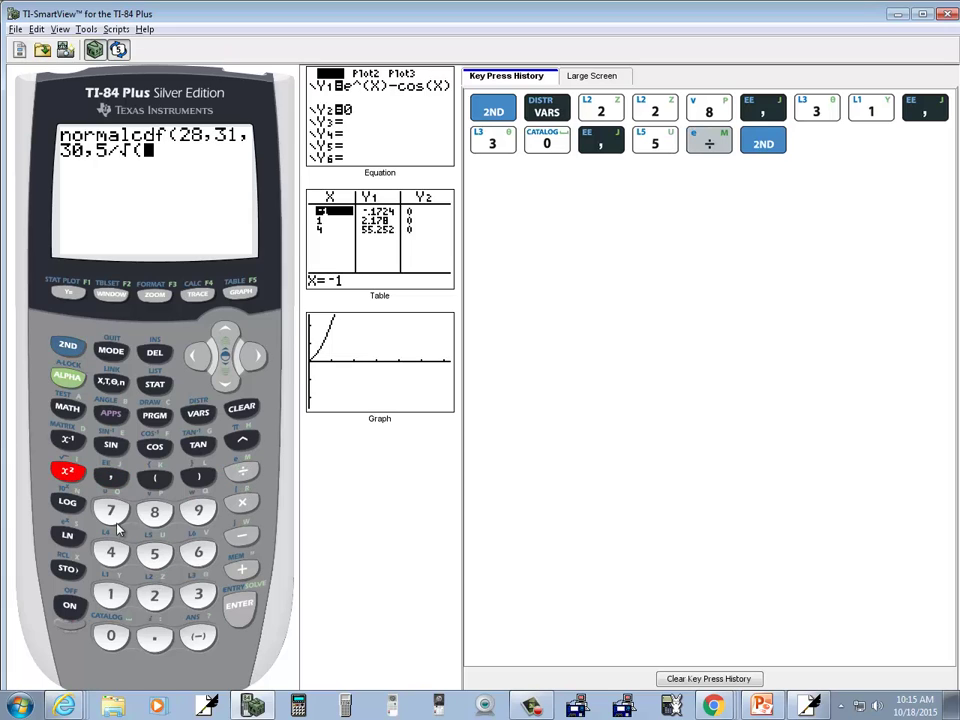
key(alt+Tab)
key(alt+Tab)
click(114, 555)
click(111, 636)
click(240, 607)
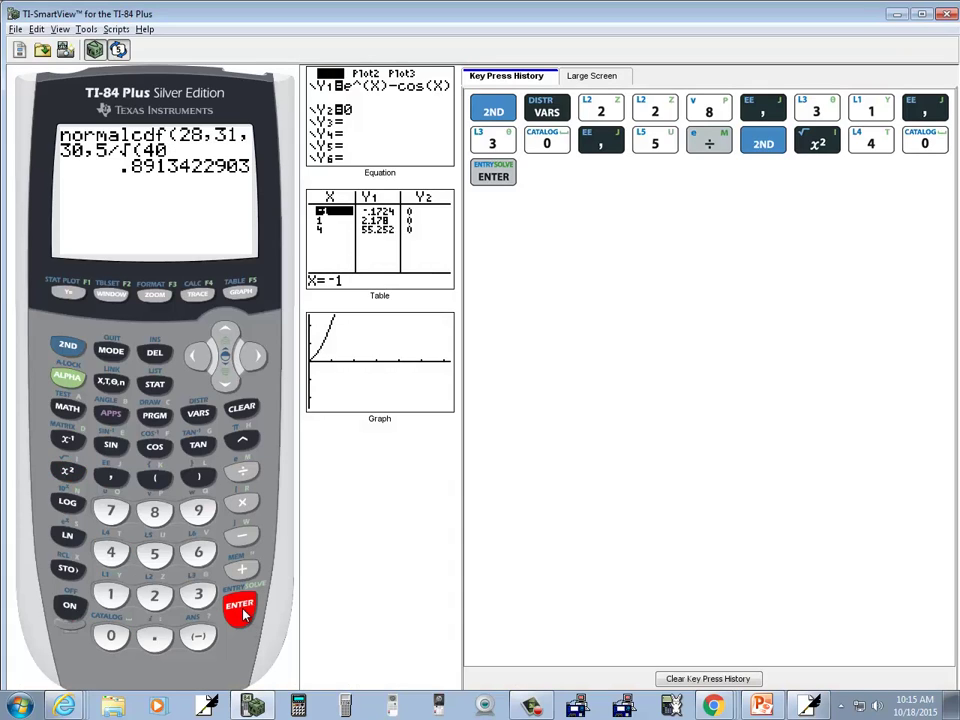
key(alt+Tab)
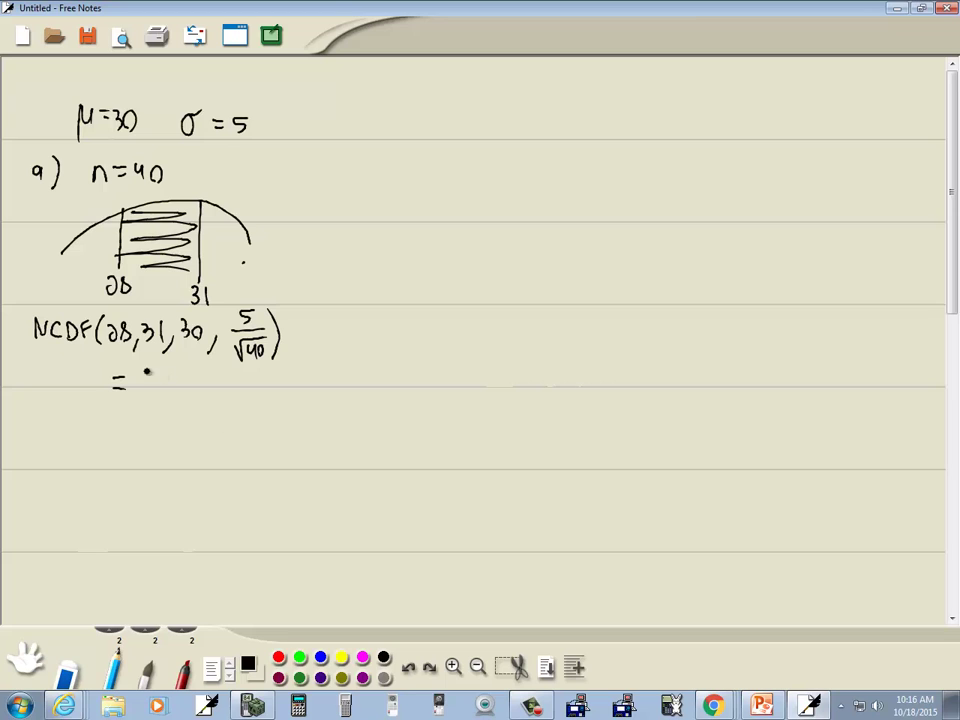
- Write the answer .8913 after the equals sign and box it
key(alt+Tab)
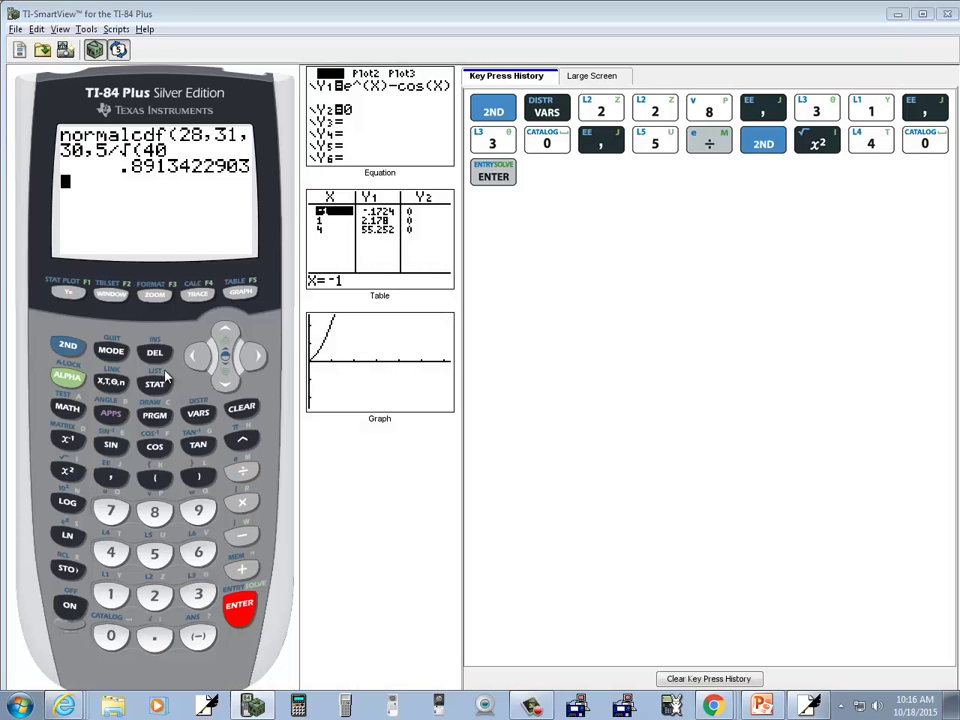
key(alt+Tab)
drag(160, 385, 187, 397)
drag(193, 386, 198, 398)
key(alt+Tab)
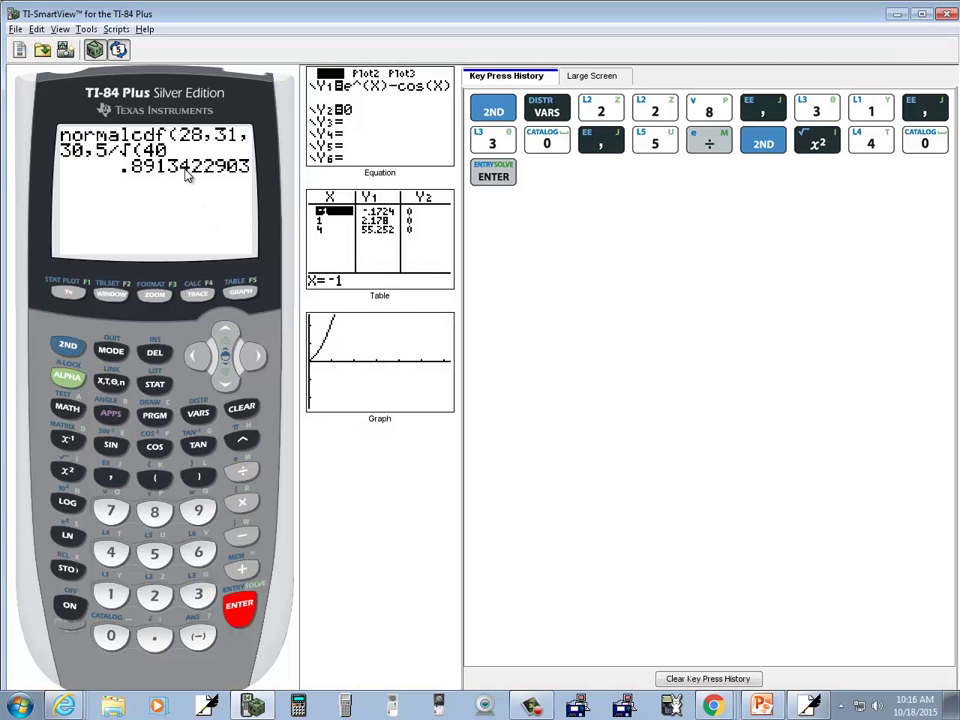
key(alt+Tab)
mouse_move(208, 408)
mouse_down()
mouse_move(134, 408)
mouse_move(147, 363)
mouse_move(188, 365)
mouse_move(217, 406)
mouse_up()
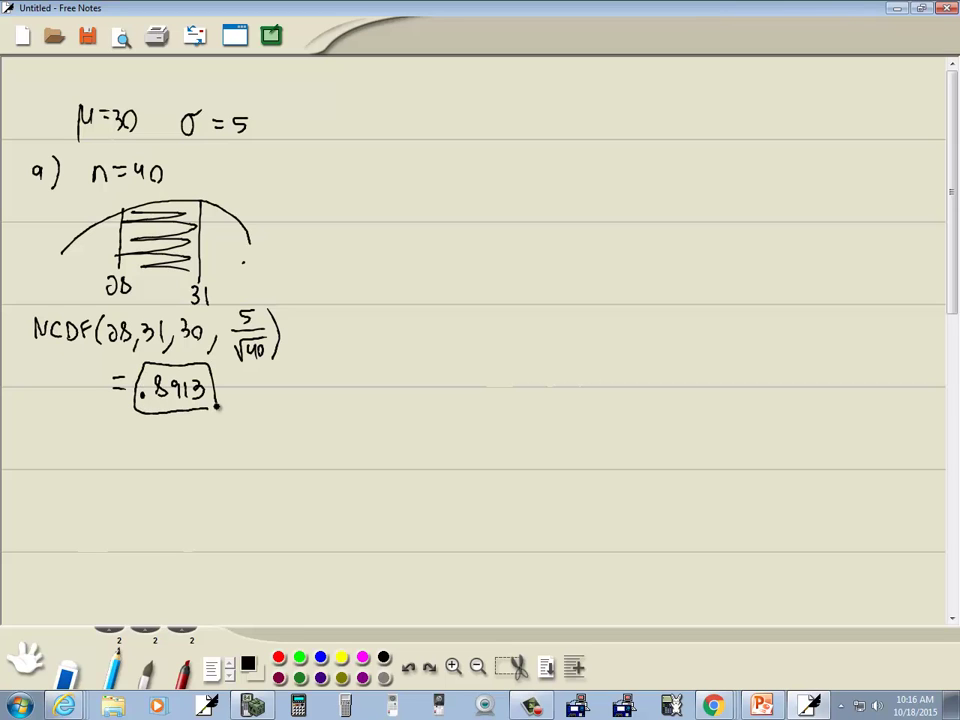
- Sketch a second bell curve marked at the mean 30 and shade the area right of 30
key(alt+Tab)
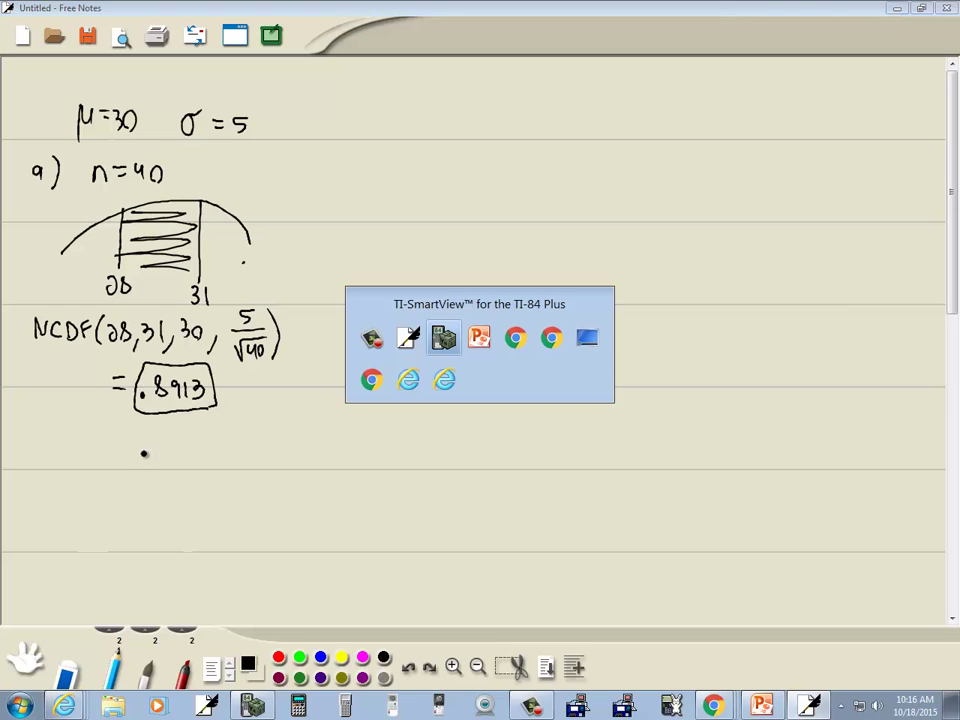
key(alt+Tab)
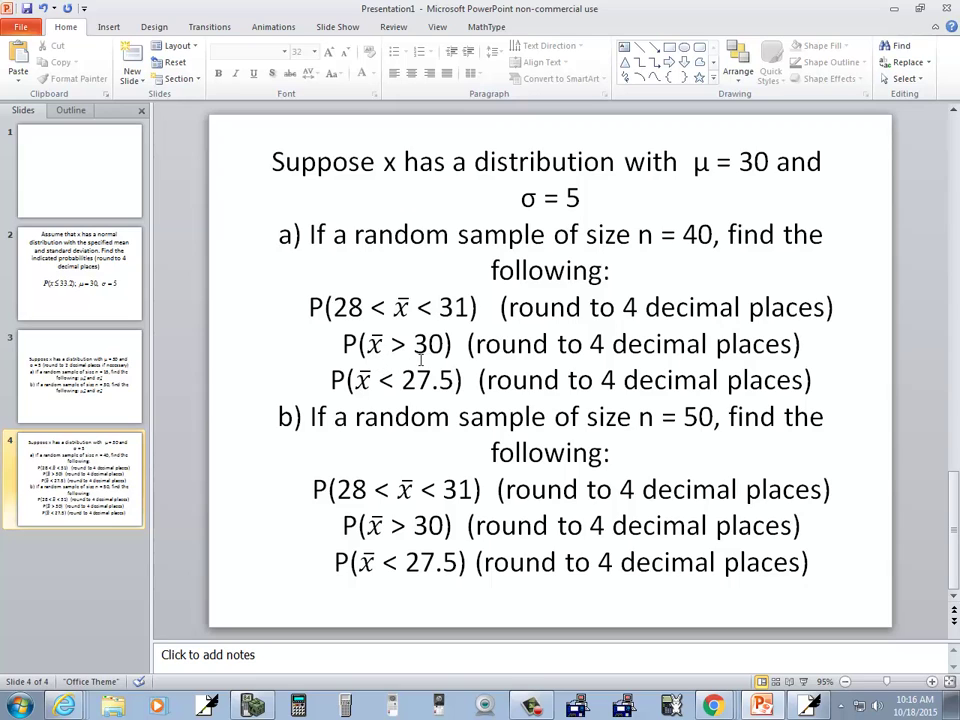
key(alt+Tab)
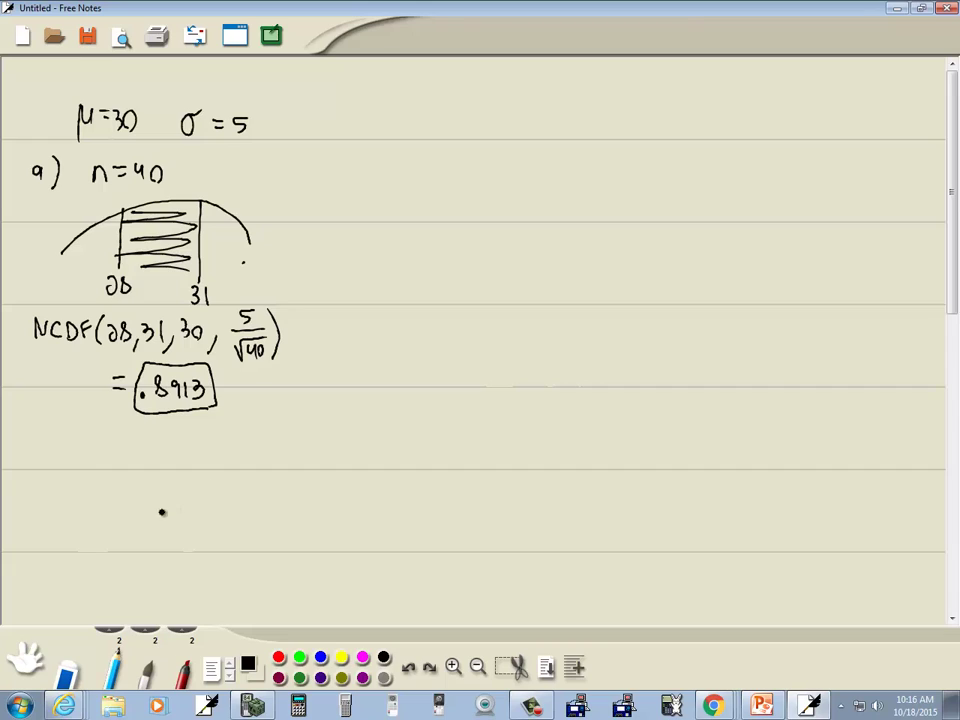
mouse_move(62, 478)
mouse_down()
mouse_move(153, 433)
mouse_move(246, 474)
mouse_up()
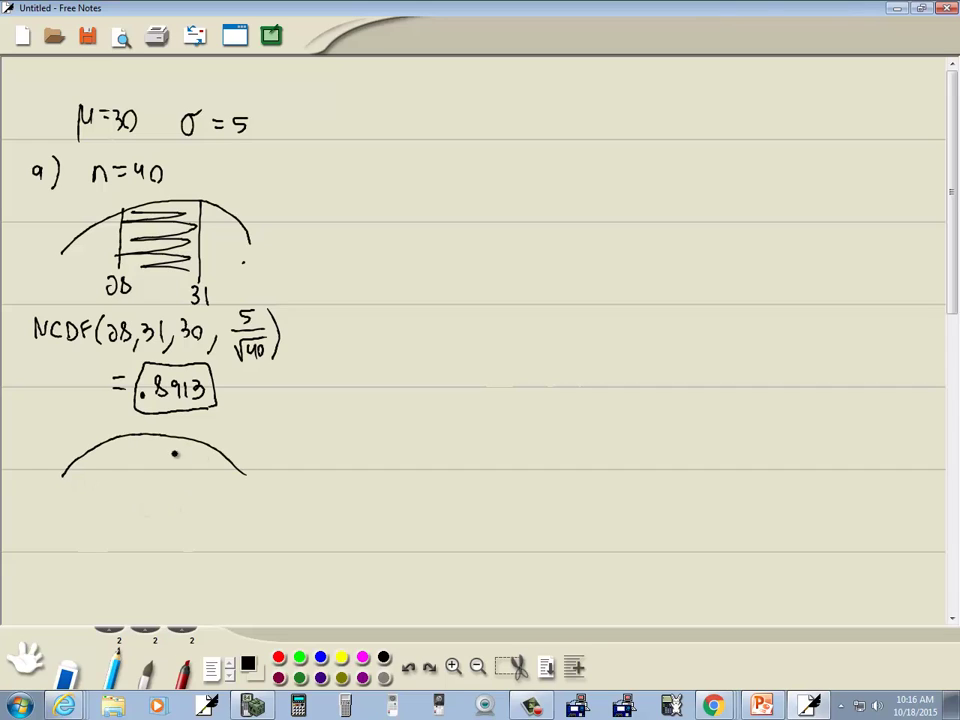
mouse_move(162, 436)
mouse_down()
mouse_move(152, 503)
mouse_move(166, 490)
mouse_up()
mouse_move(167, 441)
mouse_down()
mouse_move(213, 450)
mouse_move(189, 454)
mouse_move(215, 465)
mouse_move(188, 472)
mouse_move(247, 472)
mouse_move(259, 500)
mouse_move(288, 489)
mouse_up()
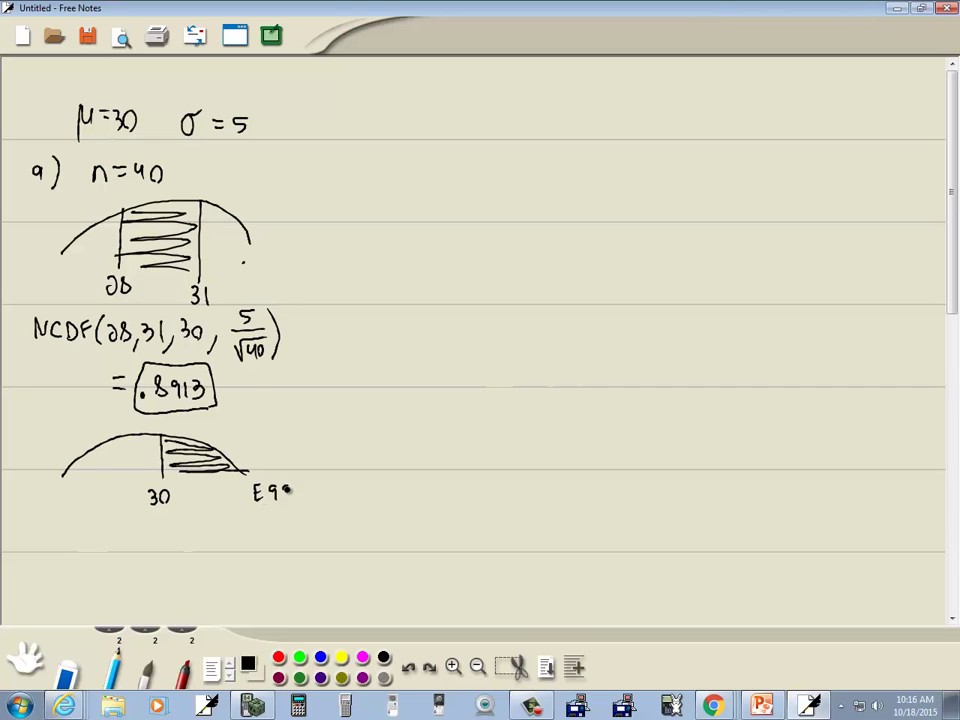
- Write NCDF(30, E99, 30, 5/√40) = below the second curve
mouse_move(43, 527)
mouse_down()
mouse_move(77, 545)
mouse_move(139, 538)
mouse_move(143, 555)
mouse_move(162, 547)
mouse_move(157, 538)
mouse_move(192, 538)
mouse_move(195, 558)
mouse_move(230, 526)
mouse_move(194, 544)
mouse_move(232, 549)
mouse_move(237, 564)
mouse_move(247, 532)
mouse_move(286, 545)
mouse_up()
mouse_move(262, 556)
mouse_down()
mouse_move(268, 569)
mouse_move(293, 545)
mouse_move(283, 568)
mouse_move(295, 557)
mouse_move(312, 570)
mouse_up()
drag(101, 589, 113, 588)
drag(101, 597, 114, 596)
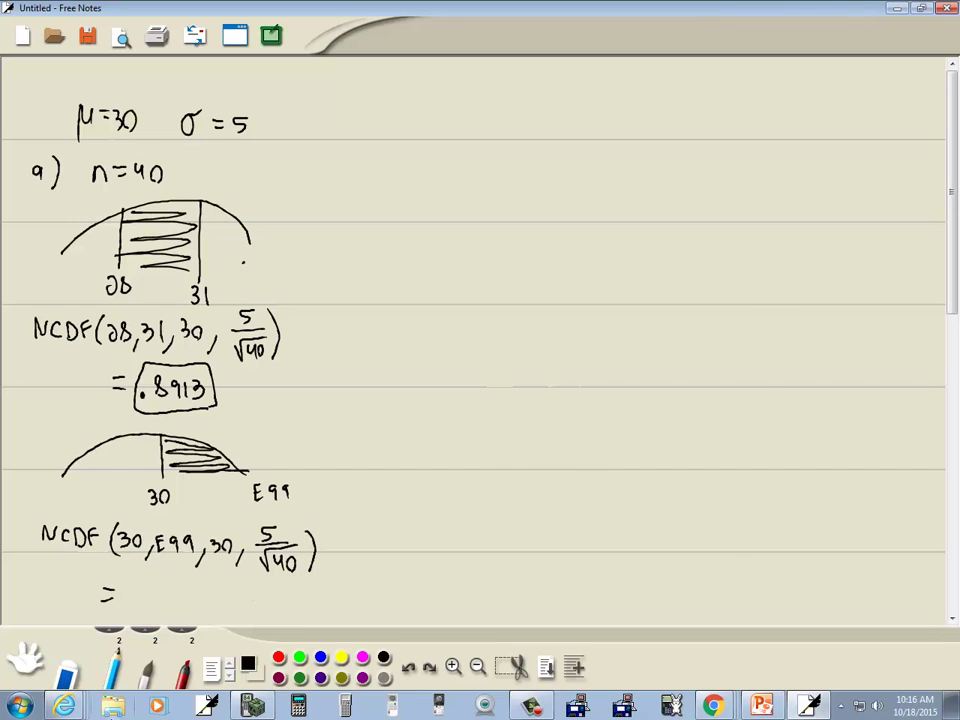
key(alt+Tab)
key(alt+Tab)
key(alt+Tab)
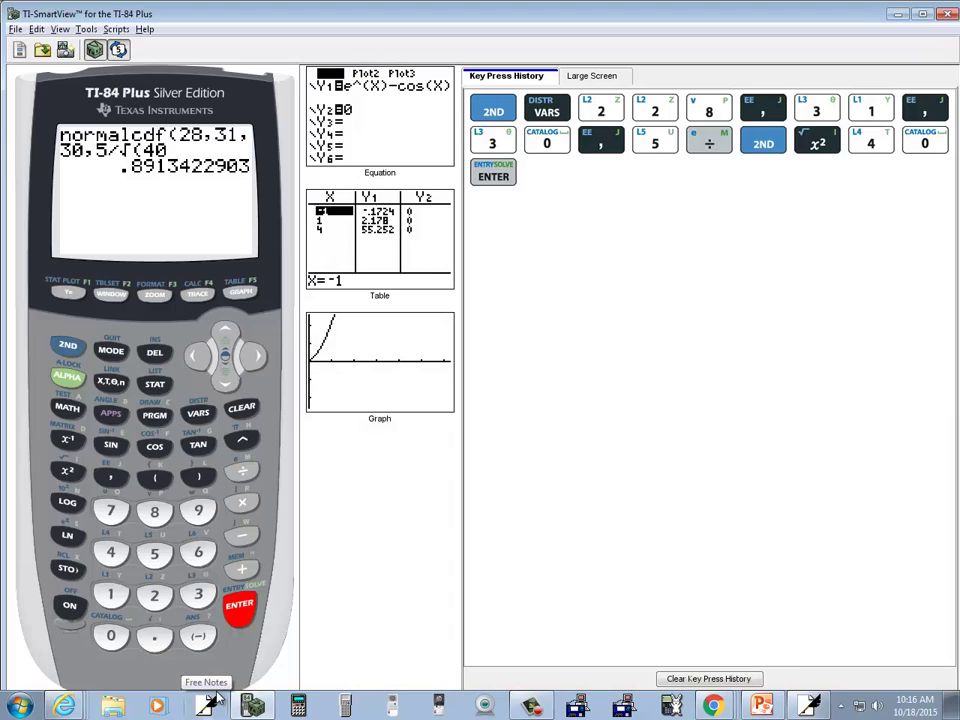
- Start normalcdf( on the calculator and enter the bounds 30 and E99
click(67, 345)
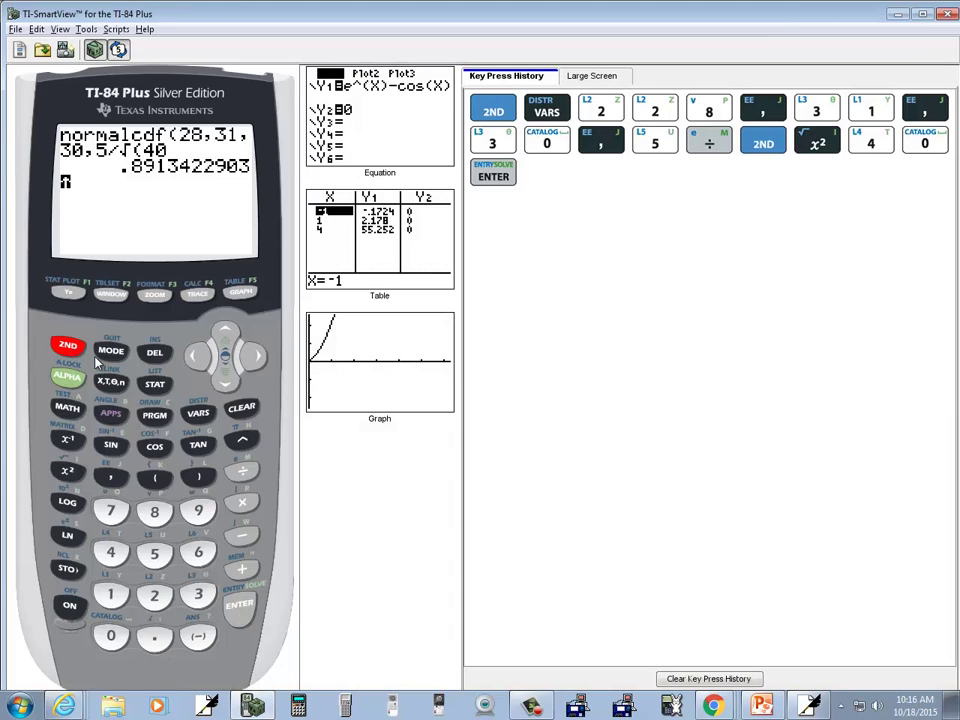
click(201, 416)
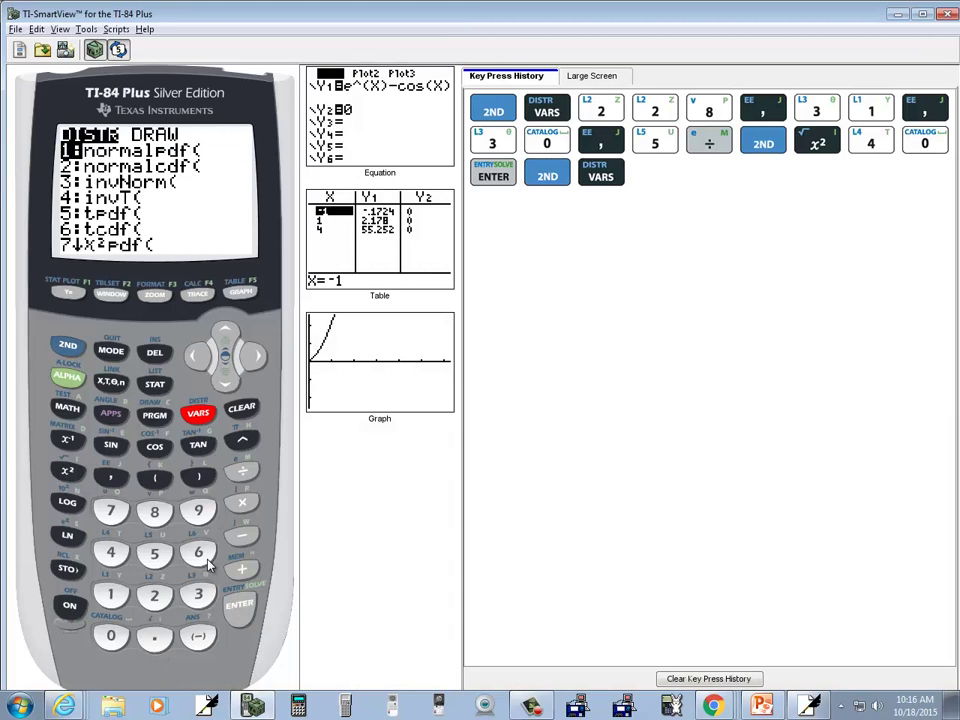
click(154, 596)
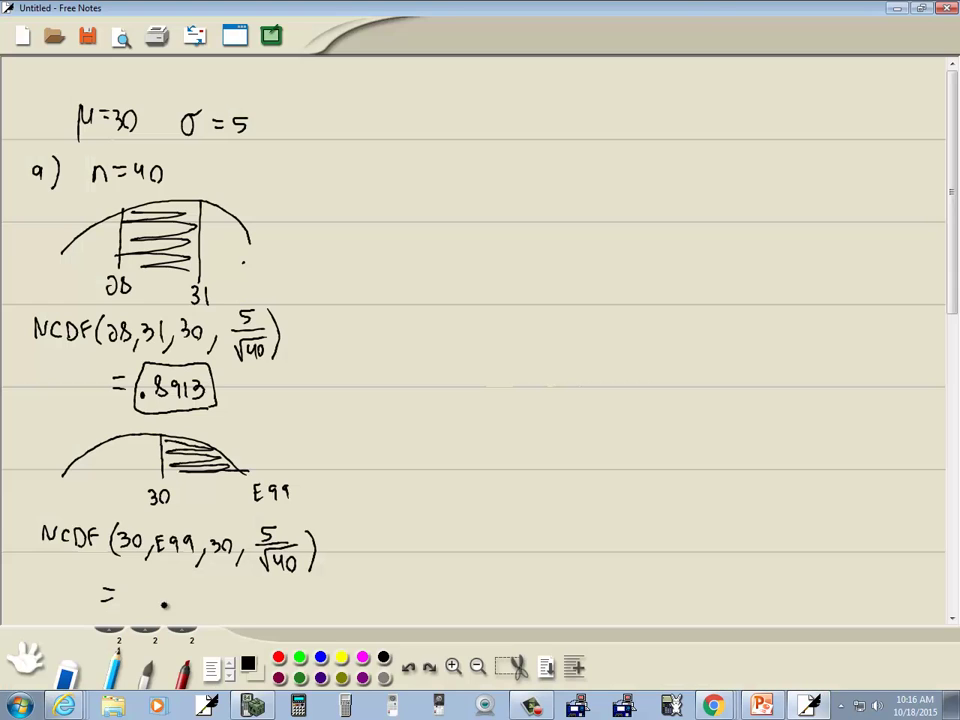
key(alt+Tab)
click(197, 598)
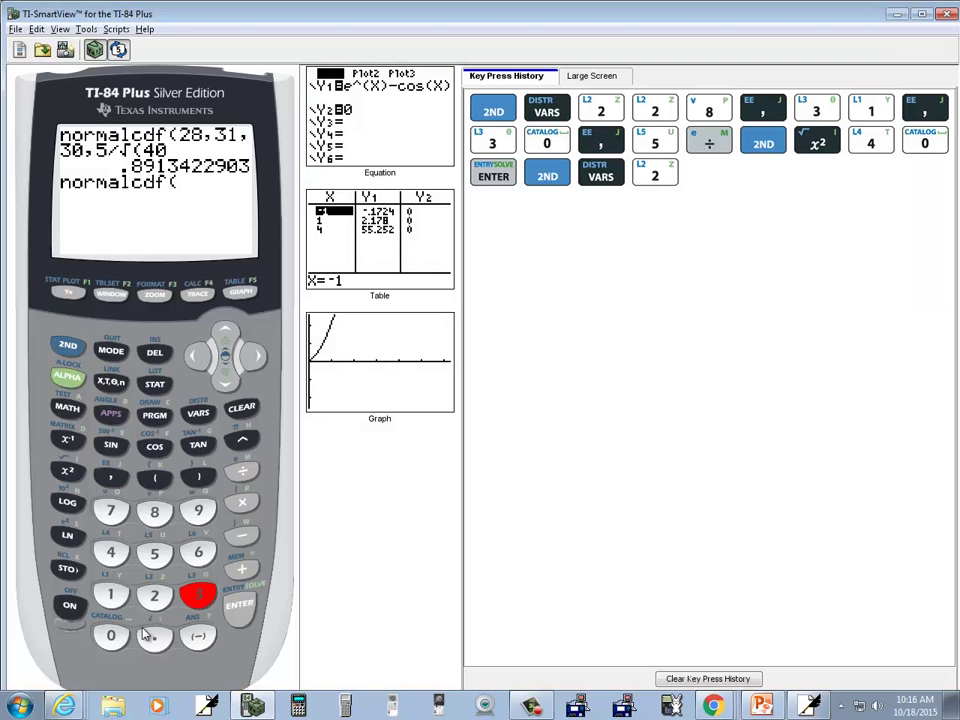
click(111, 634)
click(108, 480)
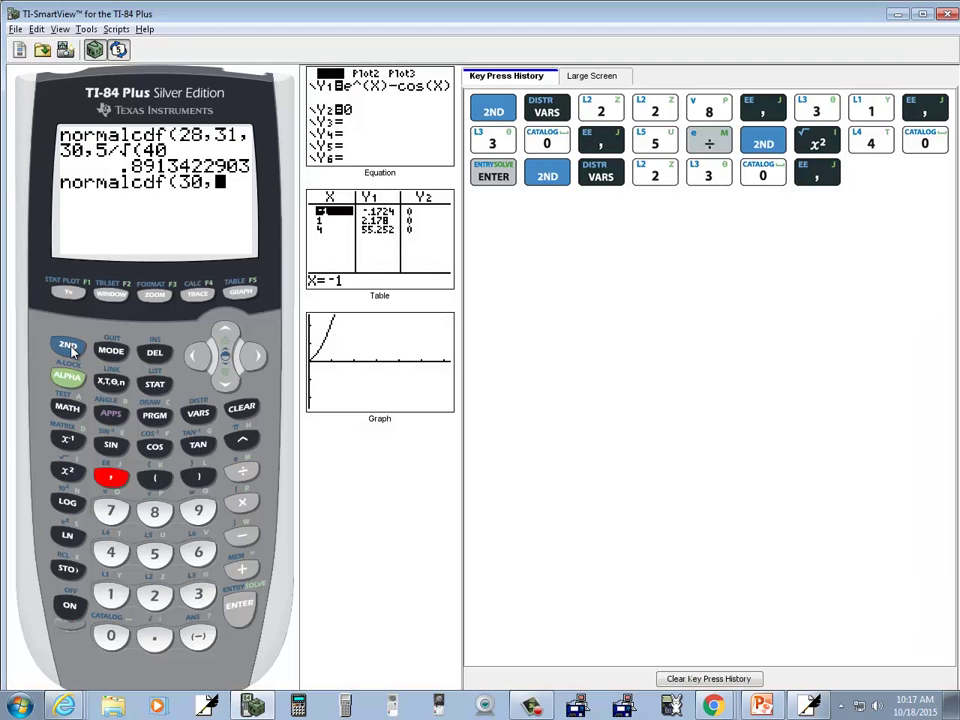
key(shift)
click(110, 480)
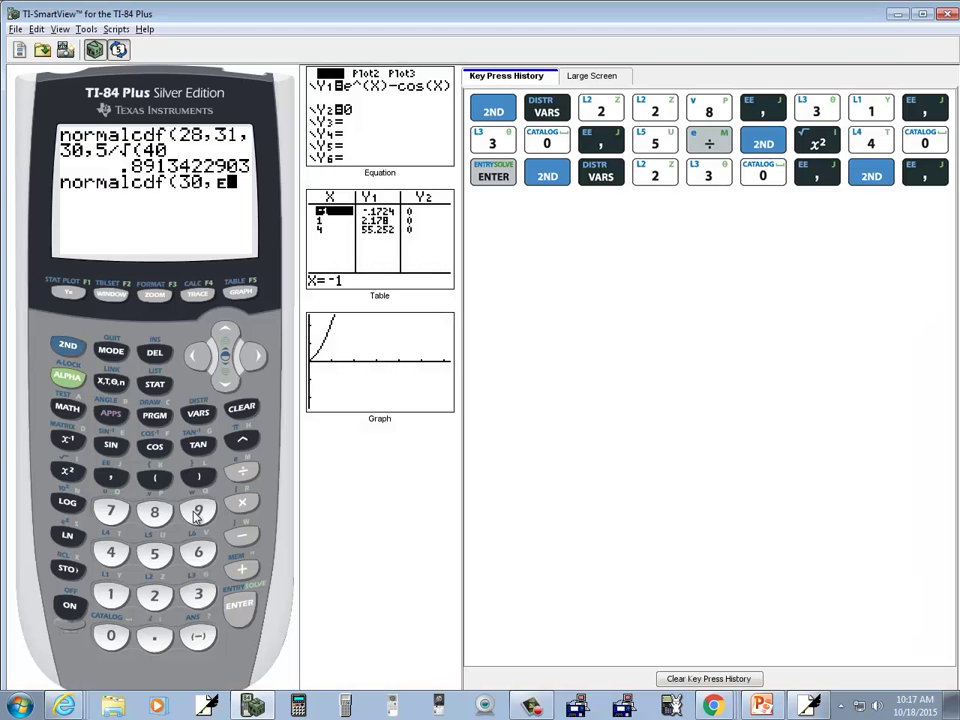
text(99,)
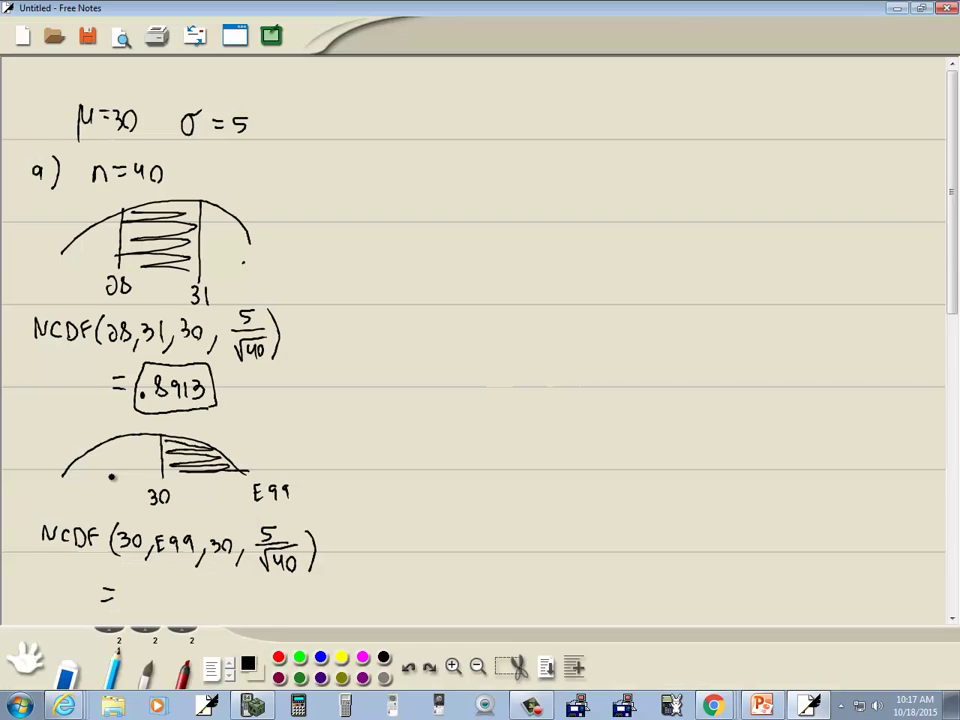
click(110, 476)
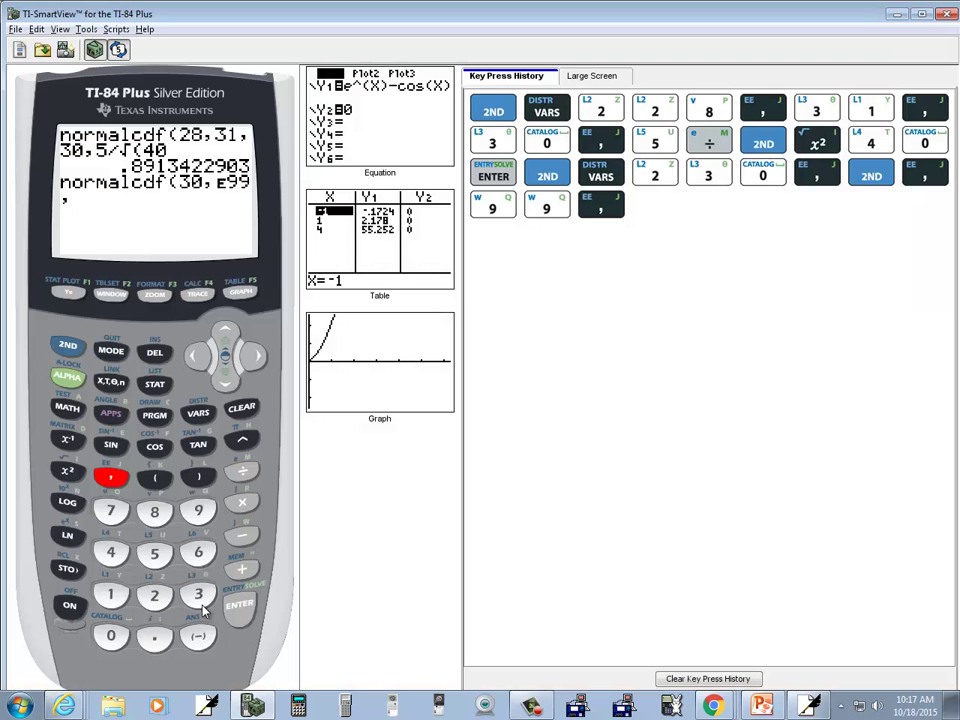
- Enter the mean 30 and 5/√(40), then evaluate to get .4999999995
click(198, 595)
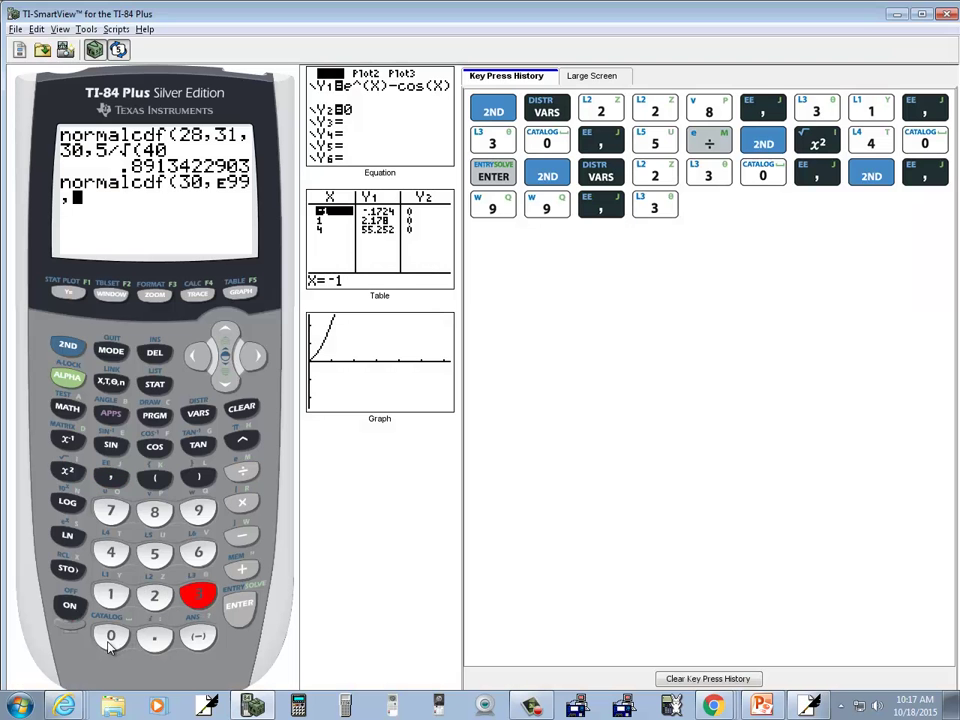
click(110, 636)
click(110, 476)
click(154, 552)
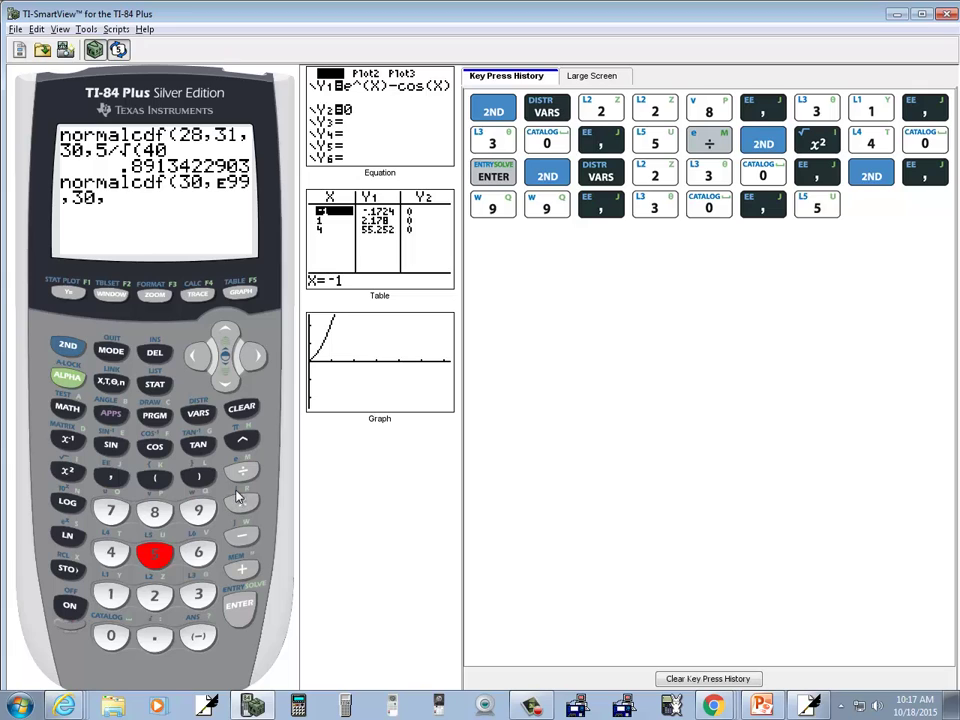
click(240, 470)
key(alt+Tab)
key(alt+Tab)
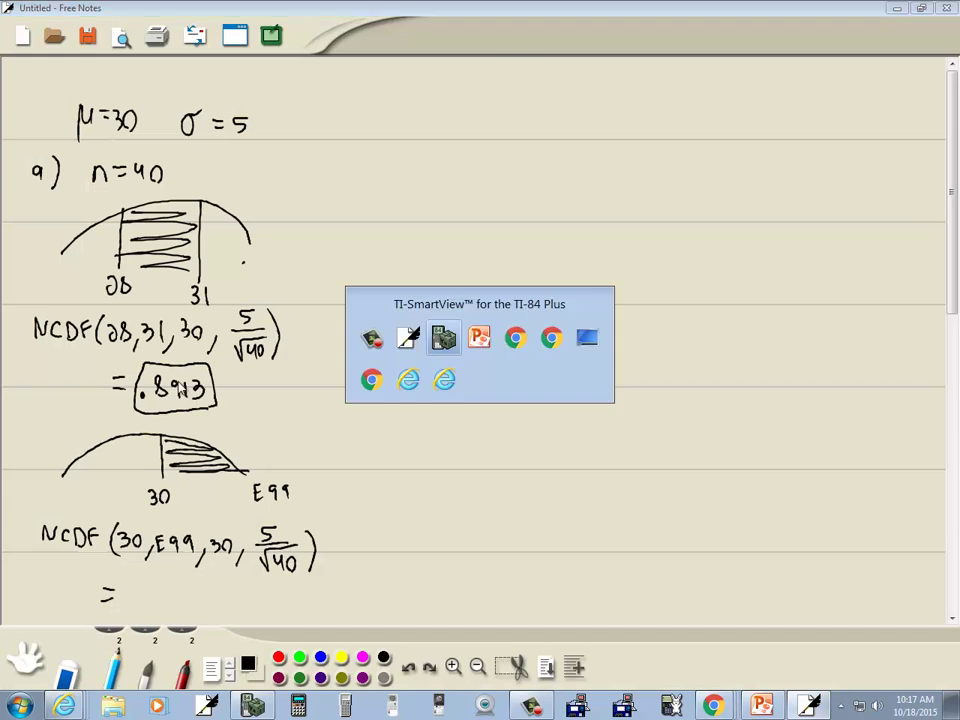
click(67, 345)
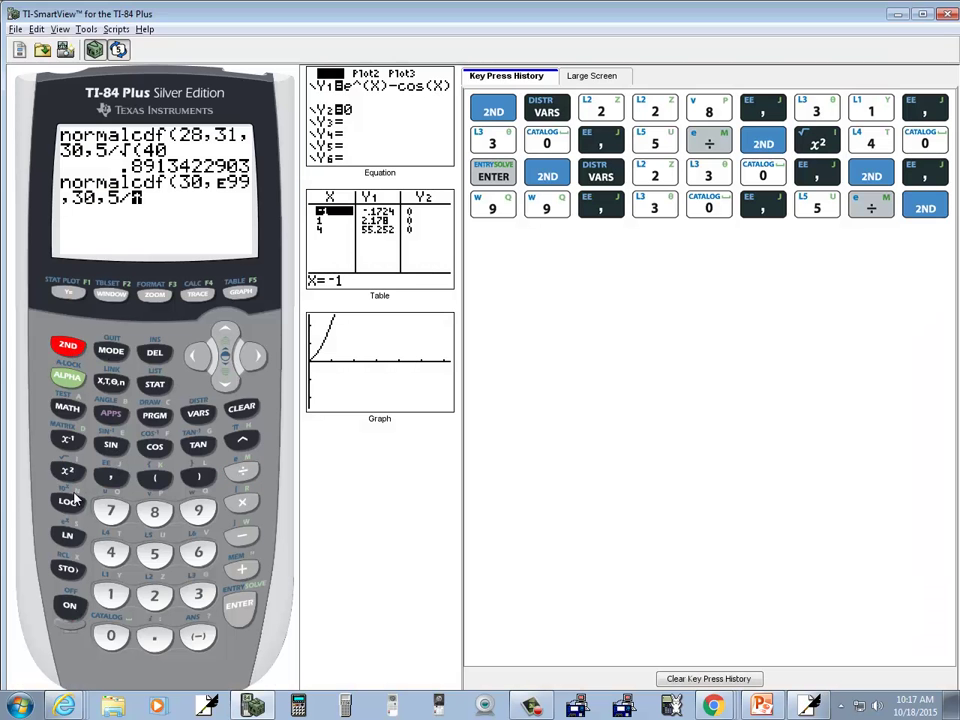
click(67, 470)
click(110, 552)
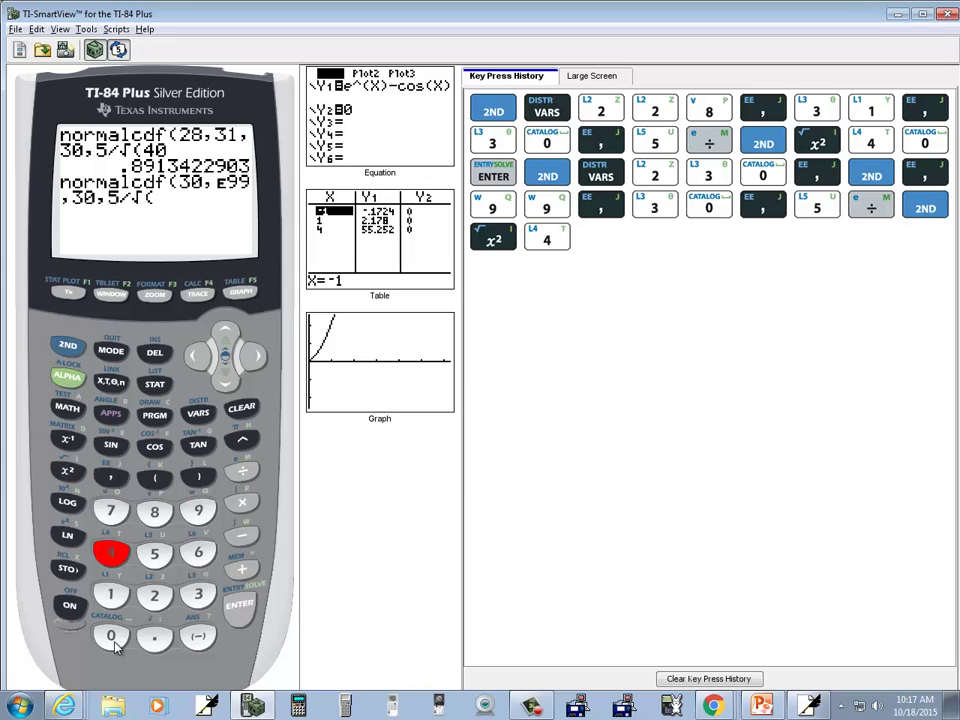
click(113, 640)
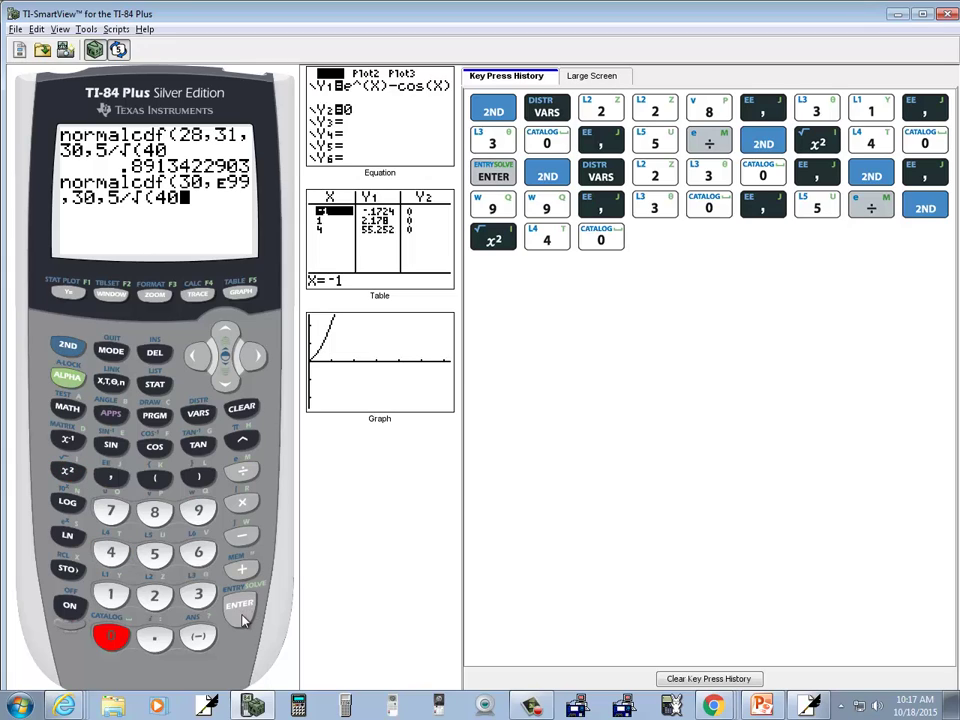
click(241, 606)
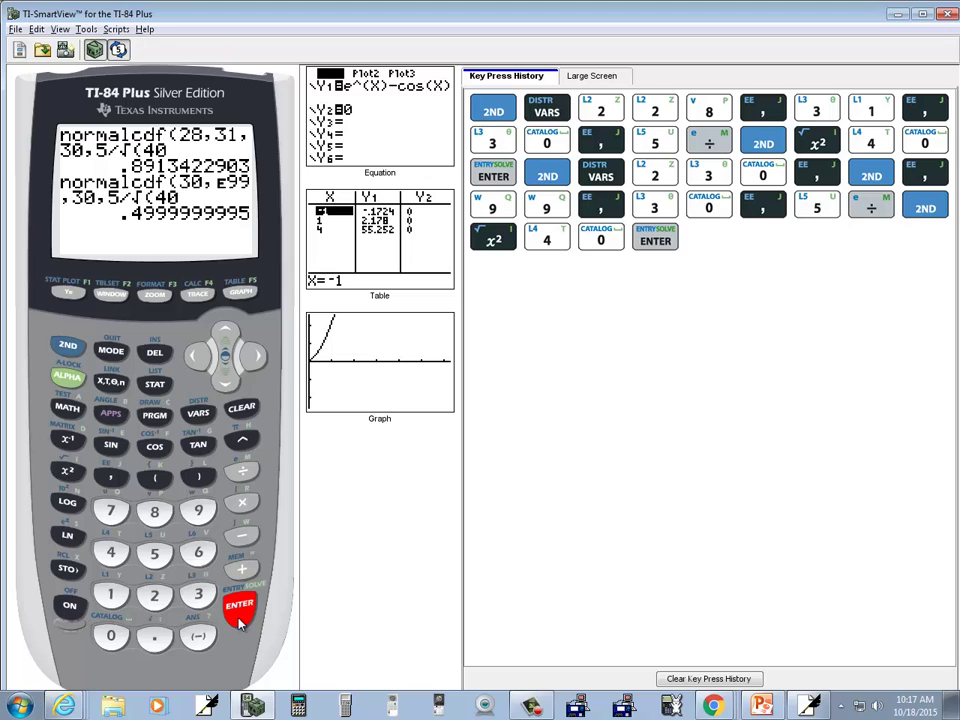
key(alt+Tab)
key(alt+Tab)
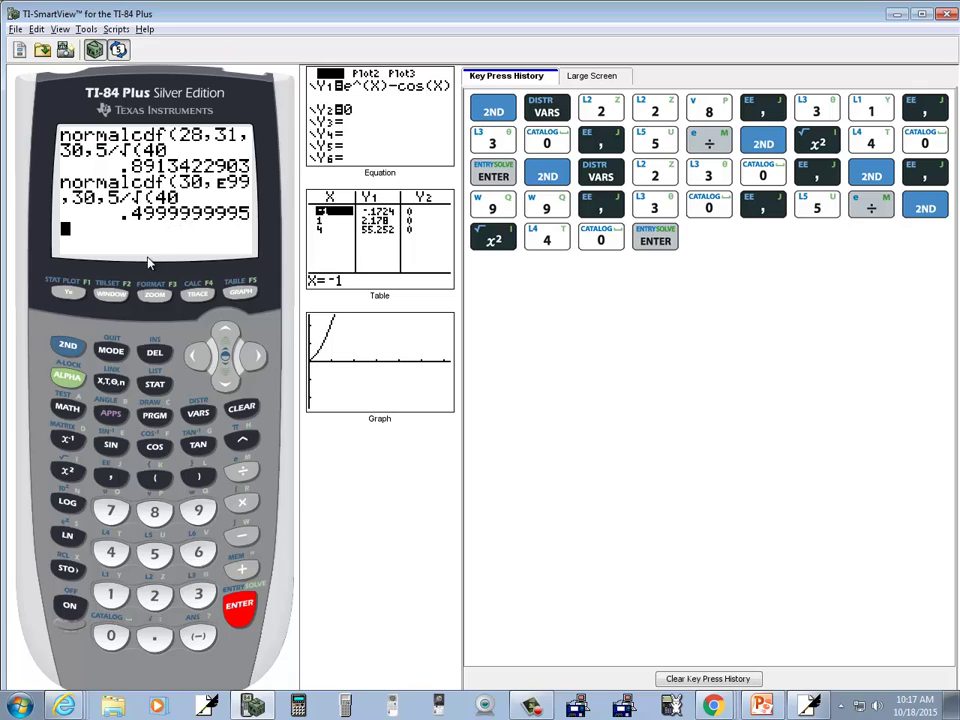
key(alt+Tab)
- Write = 0.5 under the second NCDF line and box it
mouse_move(141, 589)
mouse_down()
mouse_move(134, 602)
mouse_move(141, 590)
mouse_move(167, 599)
mouse_move(137, 609)
mouse_move(135, 571)
mouse_move(196, 608)
mouse_move(180, 609)
mouse_up()
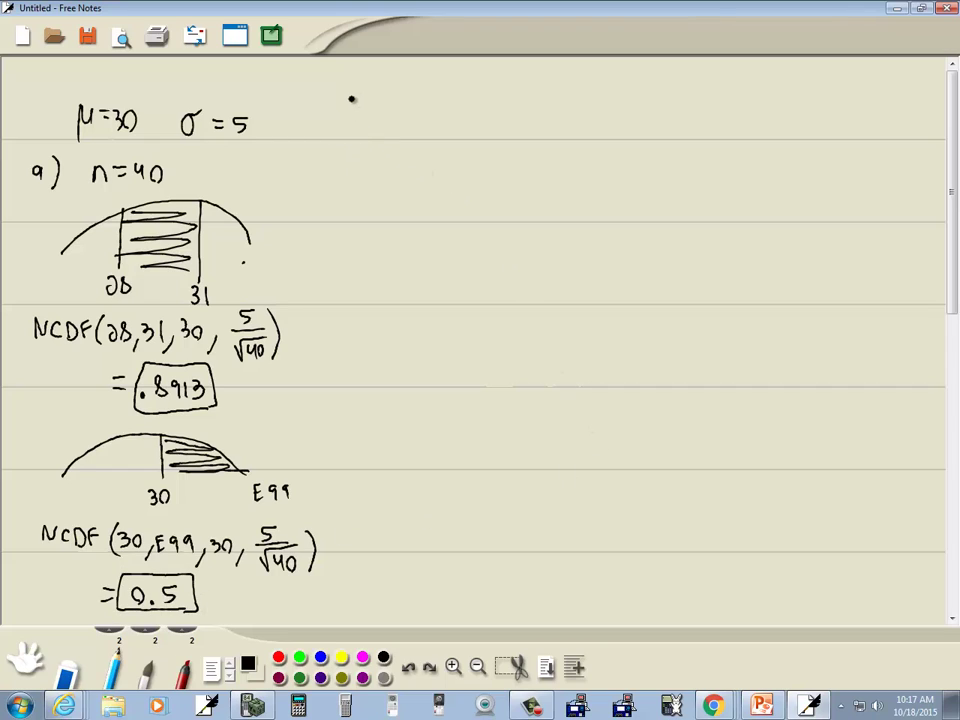
key(alt+Tab)
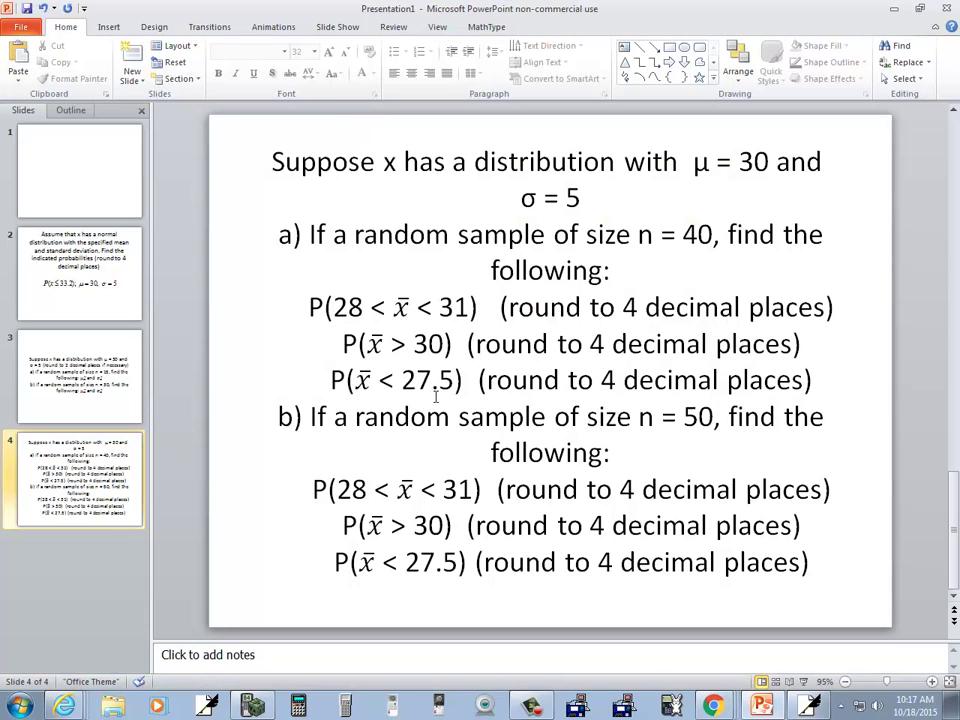
key(alt+Tab)
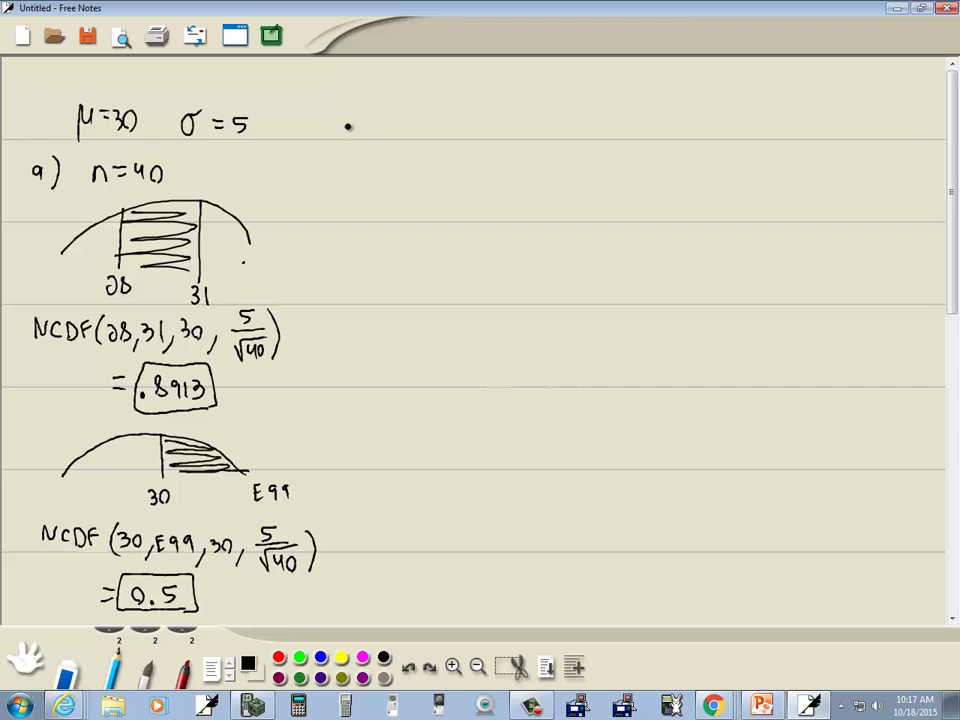
- Sketch a third bell curve with a cutoff at 27.5 and shade the left tail
mouse_move(335, 135)
mouse_down()
mouse_move(382, 101)
mouse_move(463, 130)
mouse_up()
mouse_move(402, 100)
mouse_down()
mouse_move(393, 173)
mouse_move(418, 174)
mouse_up()
mouse_move(395, 115)
mouse_down()
mouse_move(342, 133)
mouse_move(322, 164)
mouse_move(342, 164)
mouse_up()
- Write NCDF(-E99, 27.5, 30, 5/√40) = beside the new curve
mouse_move(284, 211)
mouse_down()
mouse_move(319, 202)
mouse_move(349, 210)
mouse_move(349, 198)
mouse_move(366, 219)
mouse_move(370, 209)
mouse_move(365, 221)
mouse_move(394, 211)
mouse_move(399, 226)
mouse_move(410, 208)
mouse_move(418, 217)
mouse_move(412, 209)
mouse_move(427, 205)
mouse_move(466, 221)
mouse_up()
drag(478, 207, 478, 208)
drag(490, 215, 486, 229)
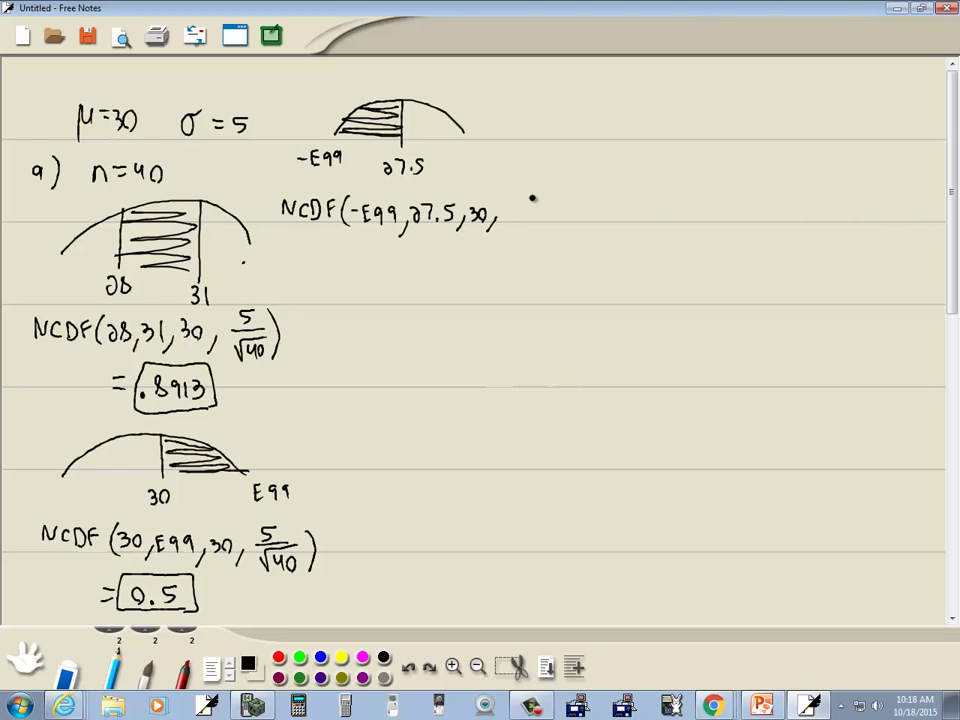
mouse_move(525, 193)
mouse_down()
mouse_move(519, 205)
mouse_move(531, 212)
mouse_move(518, 214)
mouse_move(540, 212)
mouse_move(534, 231)
mouse_up()
drag(542, 186, 545, 240)
key(alt+Tab)
key(alt+Tab)
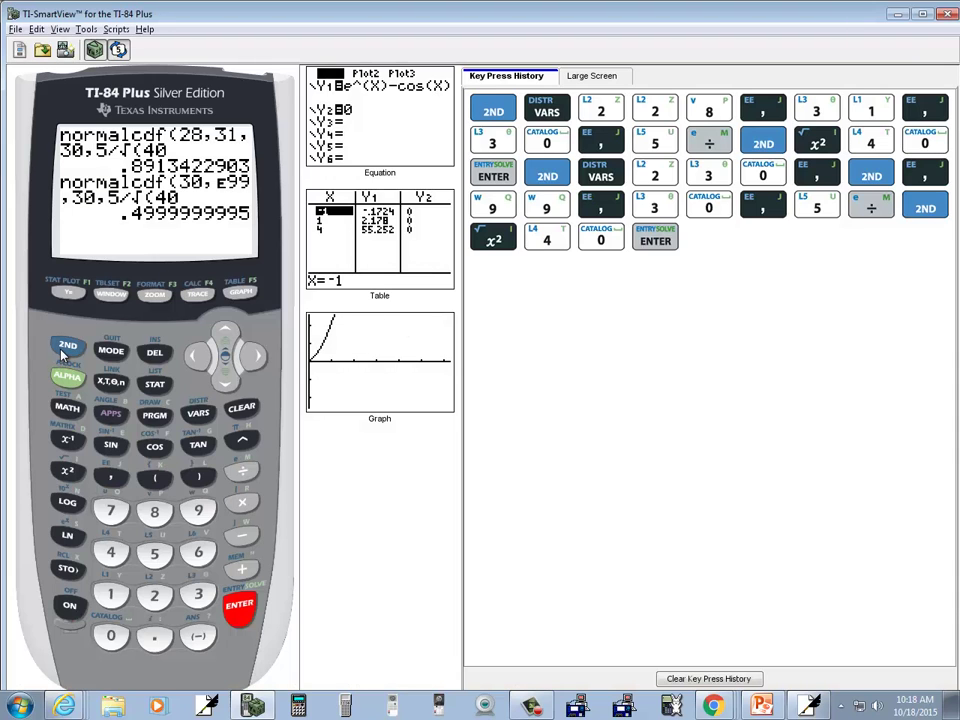
- Start normalcdf( on the calculator and enter the lower bound -E99
click(67, 346)
click(198, 413)
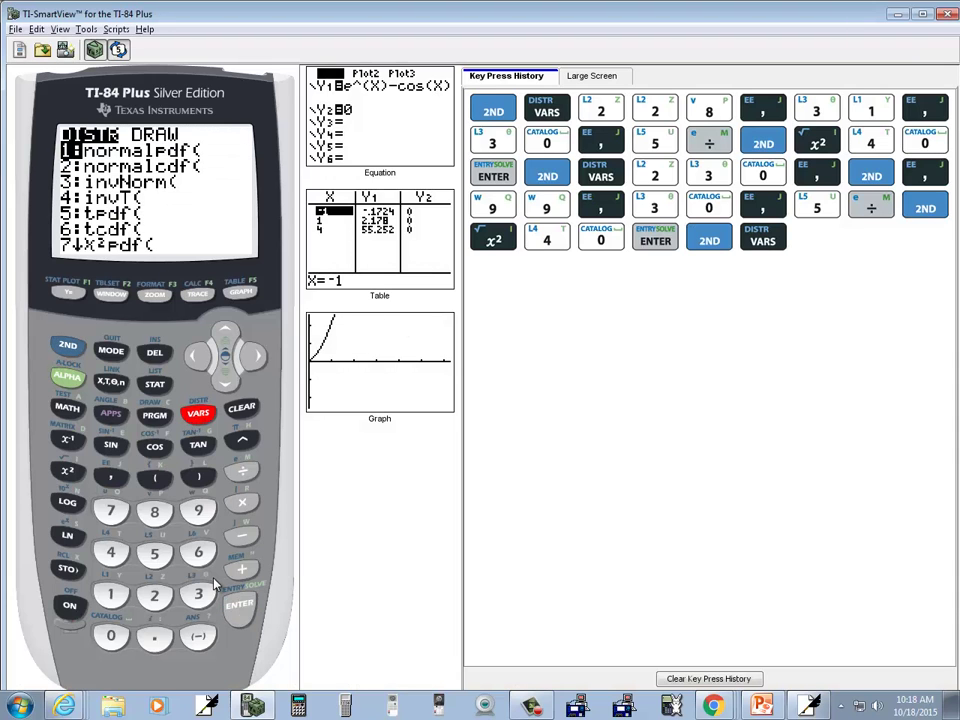
click(152, 598)
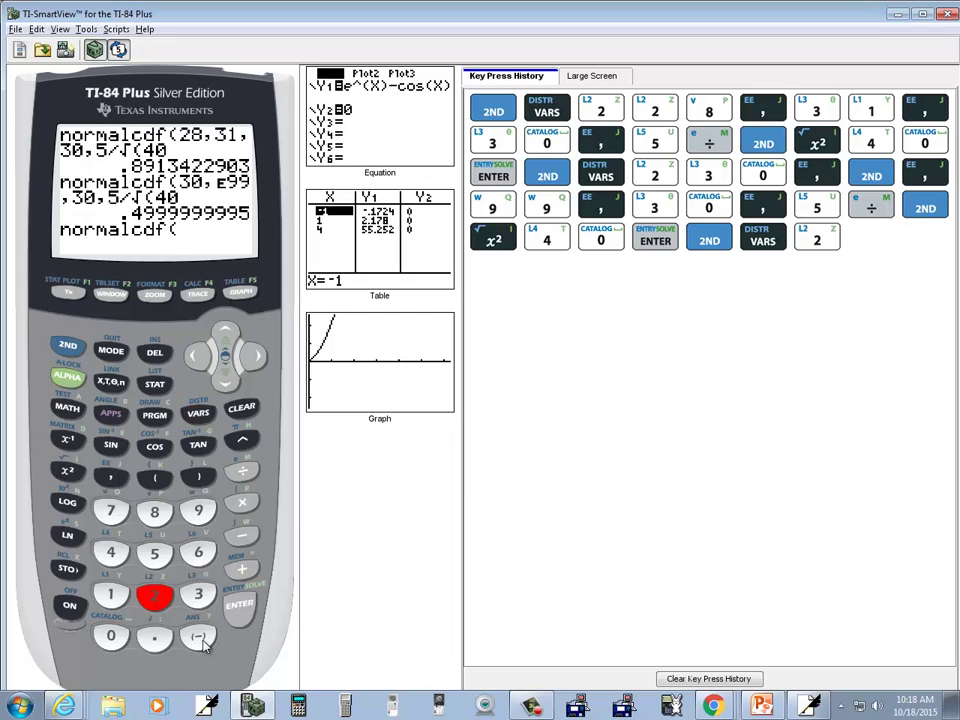
click(198, 636)
click(84, 352)
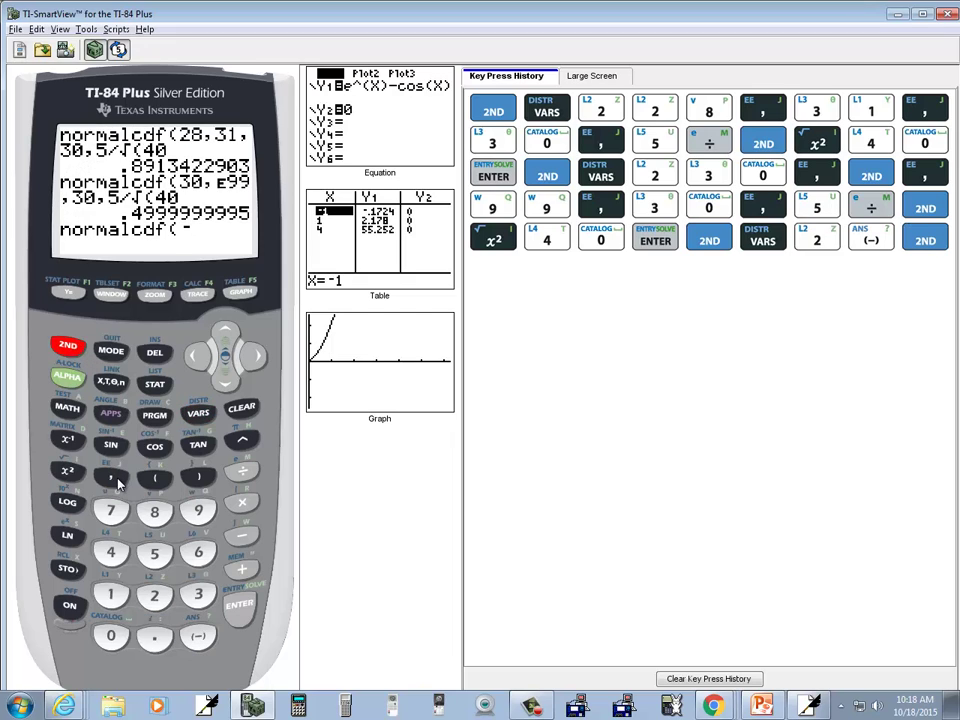
click(110, 476)
click(198, 511)
click(198, 511)
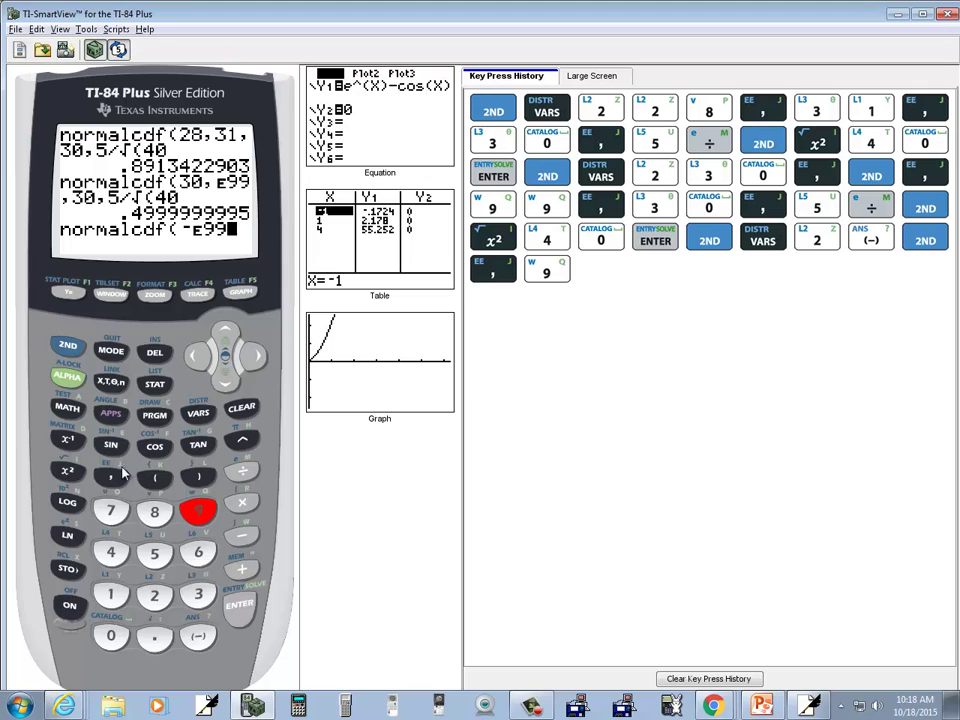
click(110, 476)
key(alt+Tab)
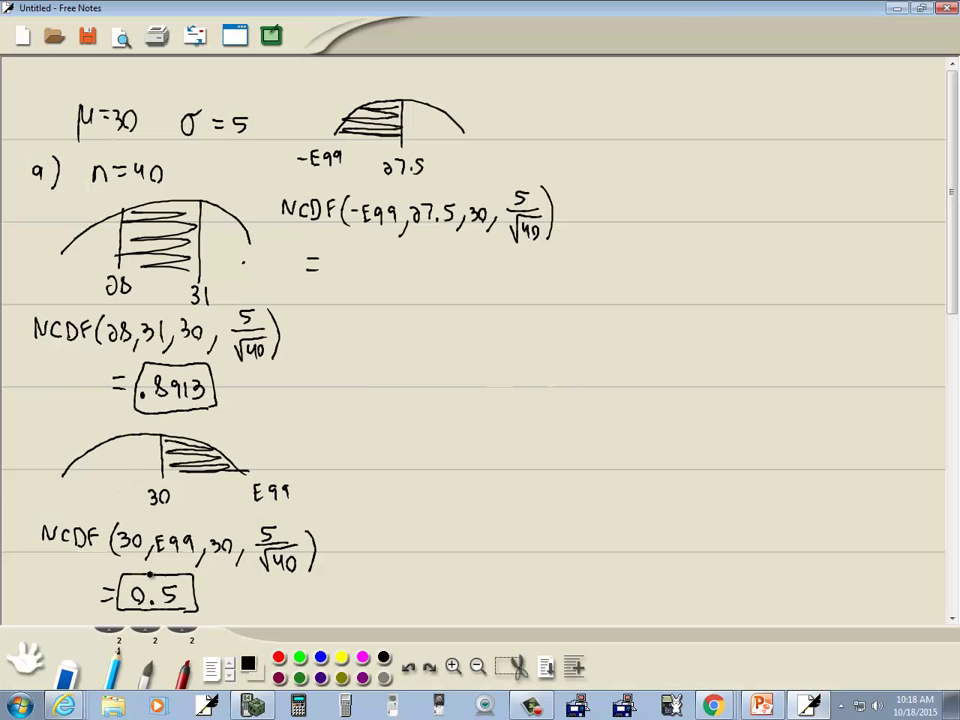
key(alt+Tab)
- Enter the upper bound 27.5 and the mean 30 as the next arguments
text(27)
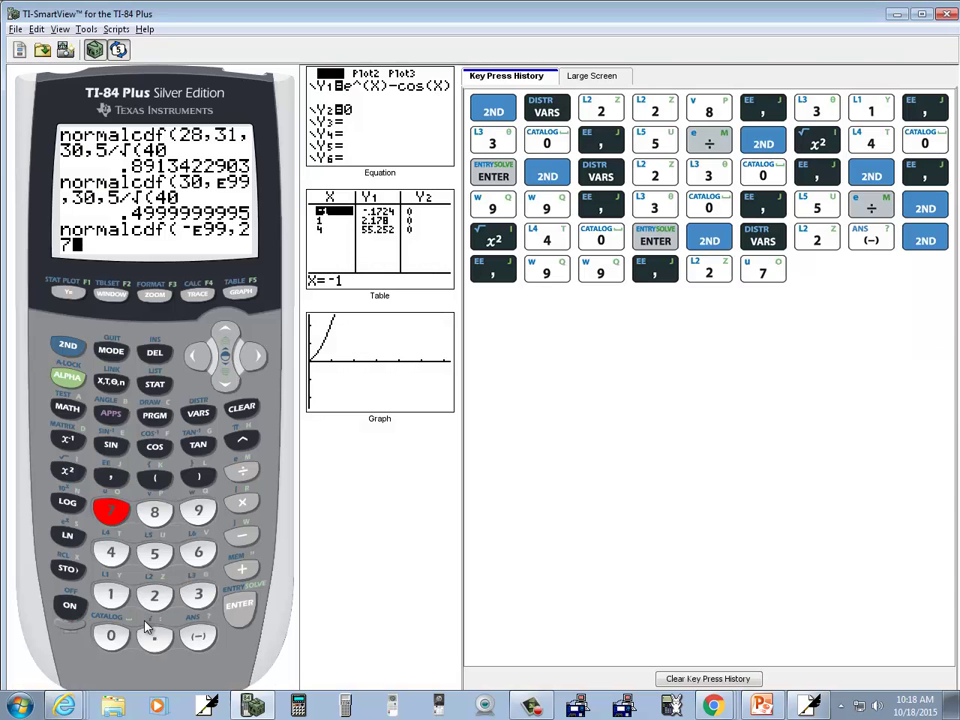
click(154, 636)
click(154, 553)
click(111, 477)
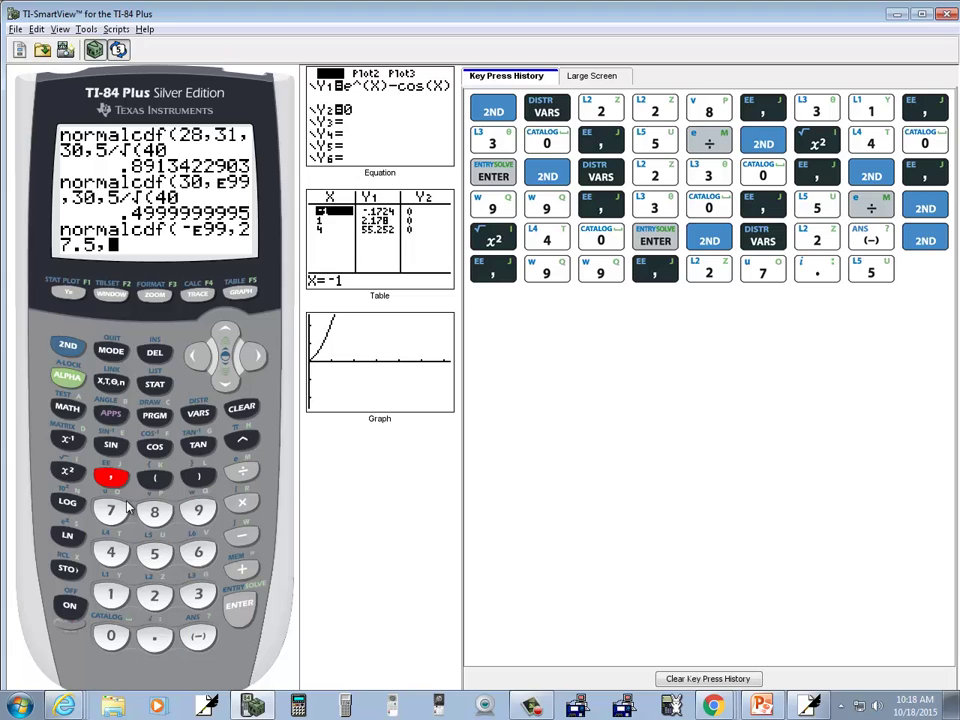
key(alt+Tab)
key(alt+Tab)
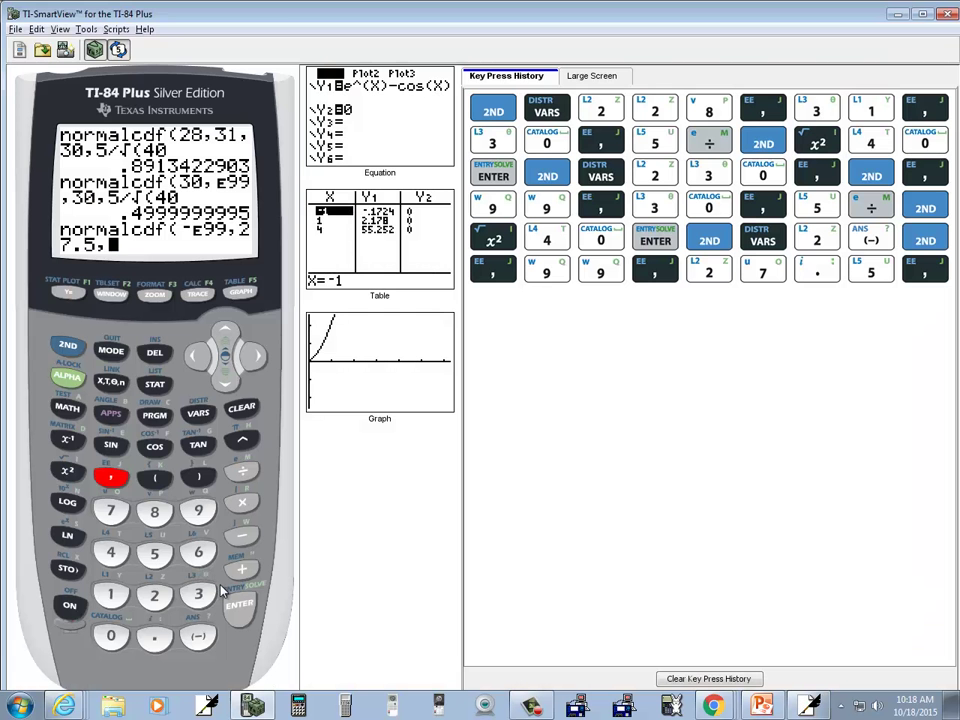
click(198, 595)
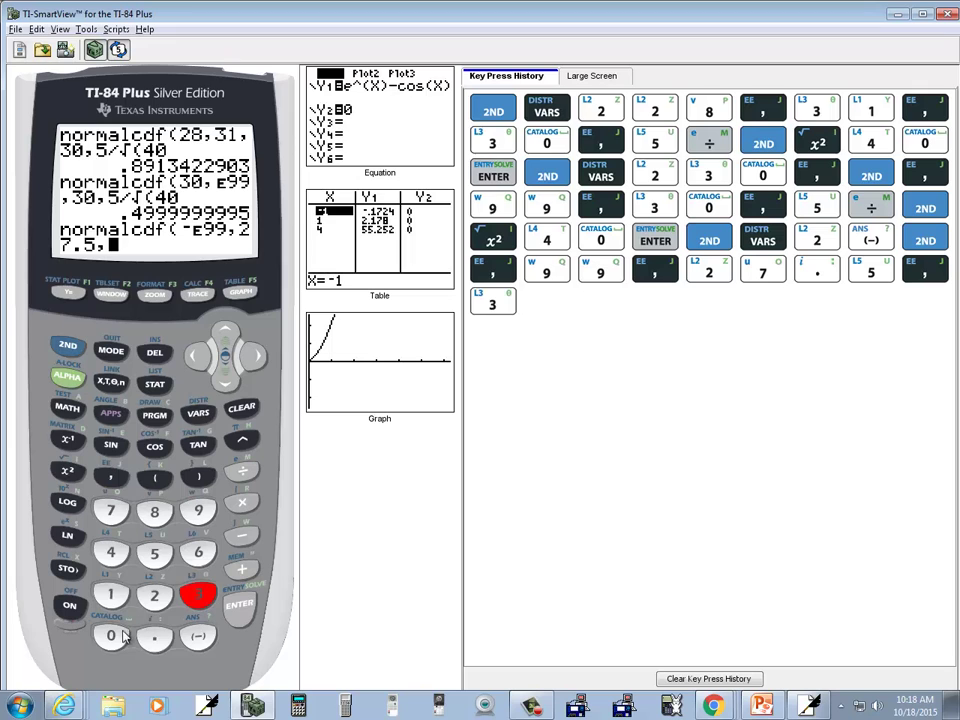
click(111, 636)
click(112, 481)
key(alt+Tab)
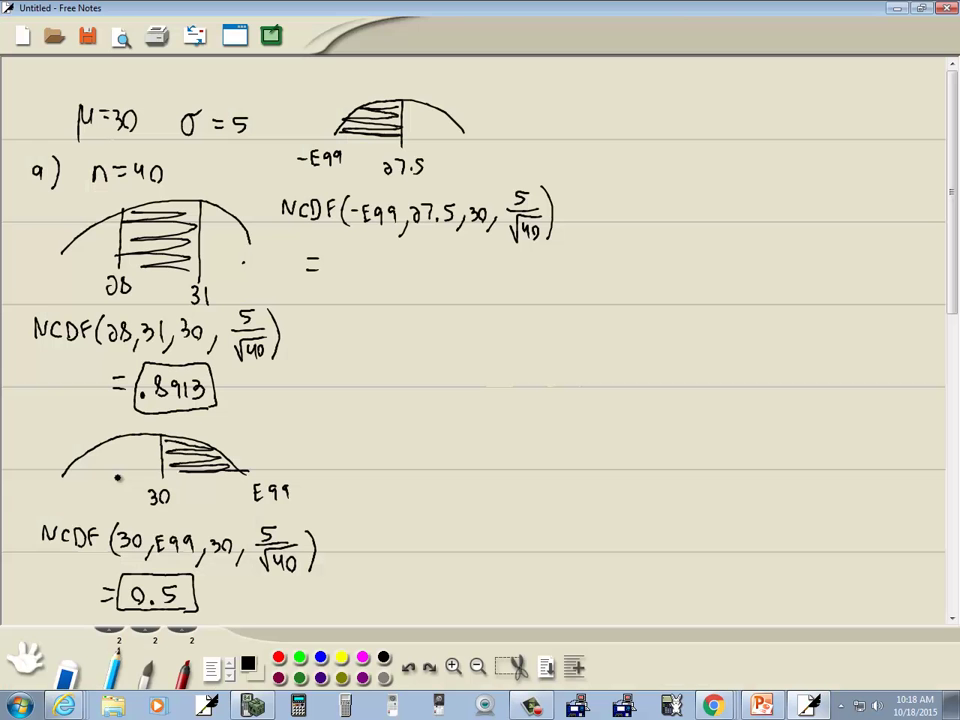
key(alt+Tab)
- Enter 5/√(40) and evaluate, getting 7.827669991E-4
text(5)
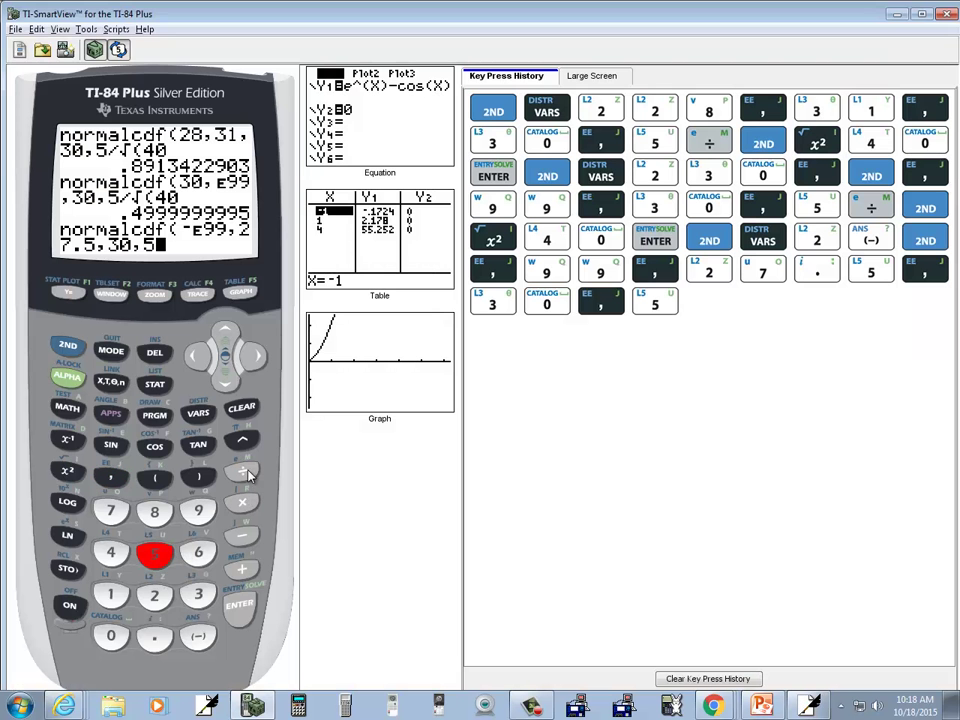
key(slash)
click(67, 345)
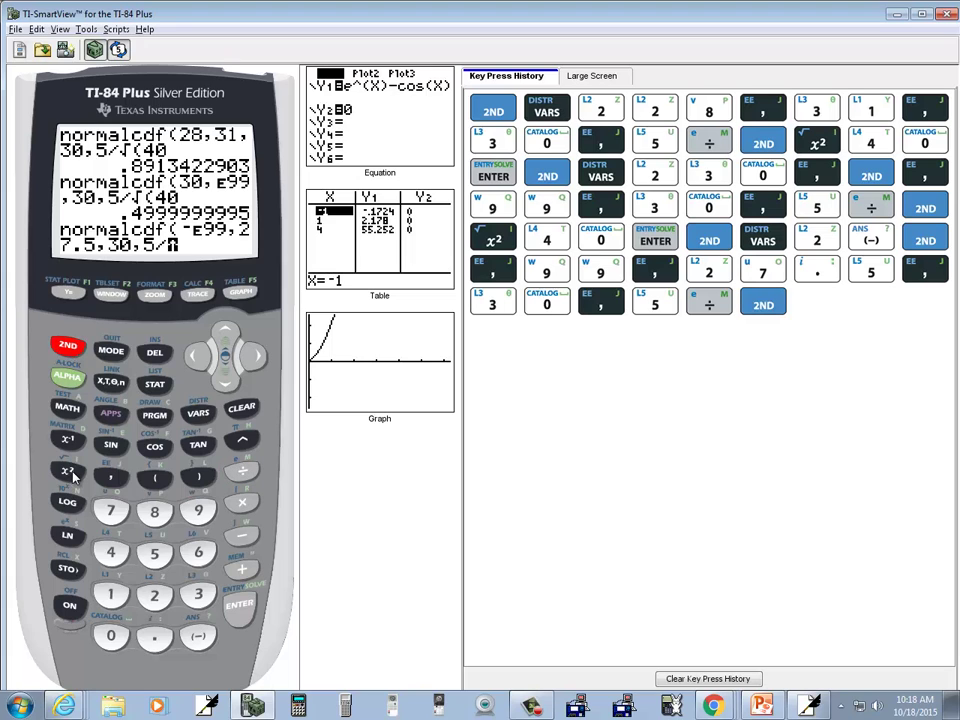
click(67, 470)
text(4)
key(alt+Tab)
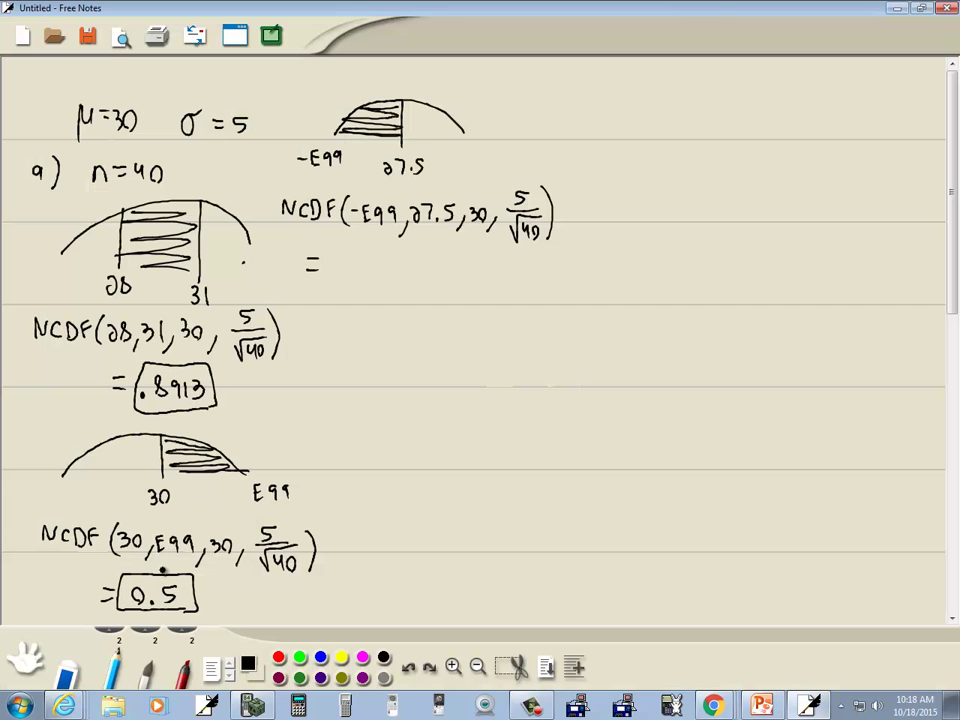
key(alt+Tab)
text(40)
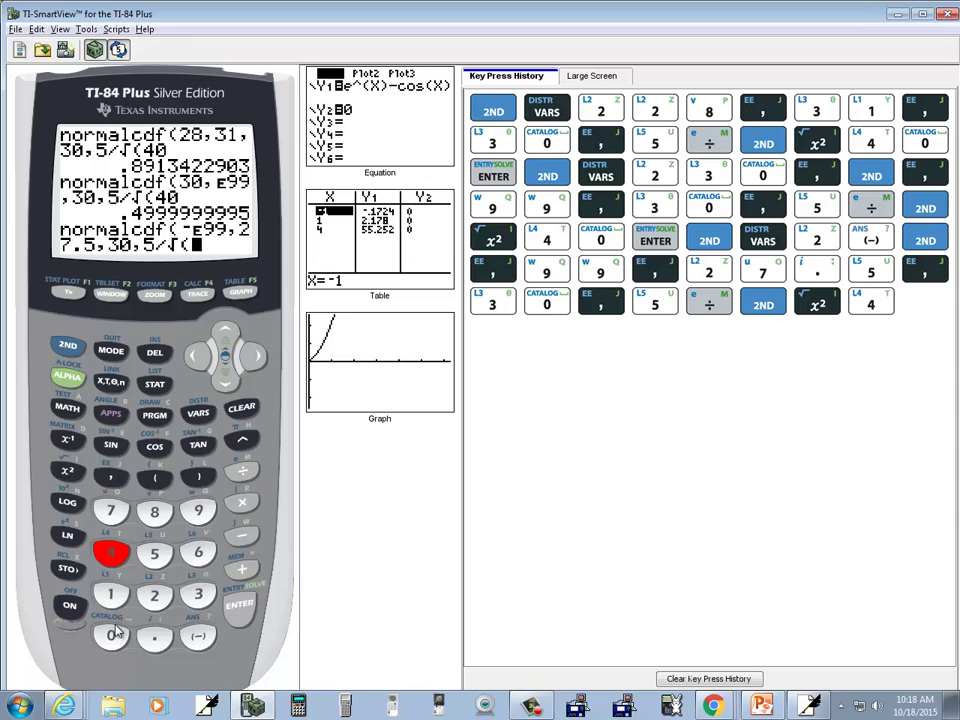
click(241, 606)
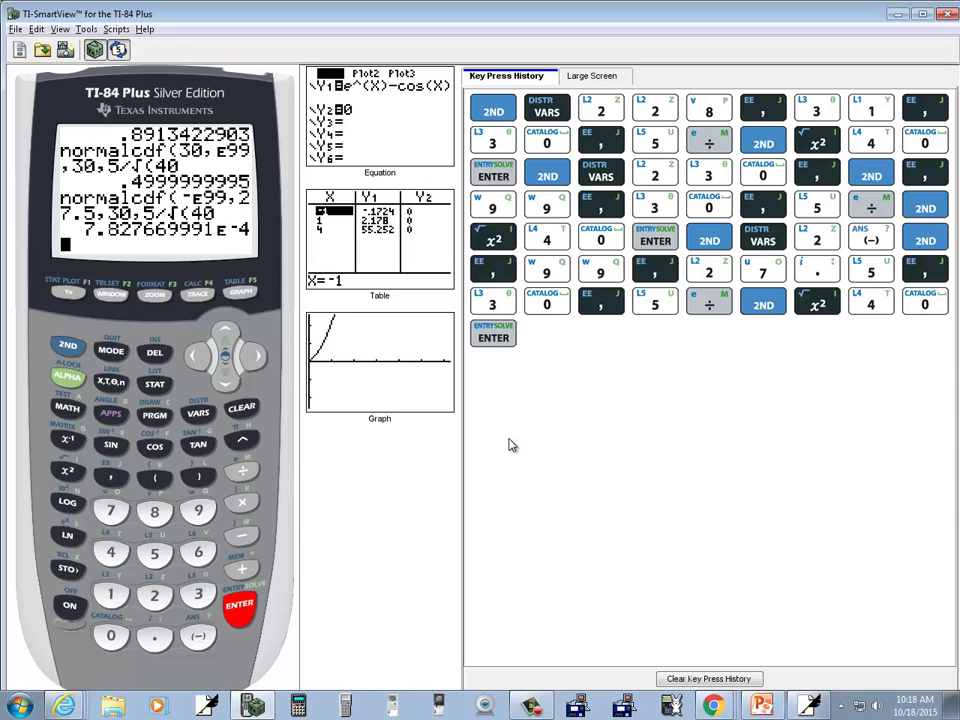
key(alt+Tab)
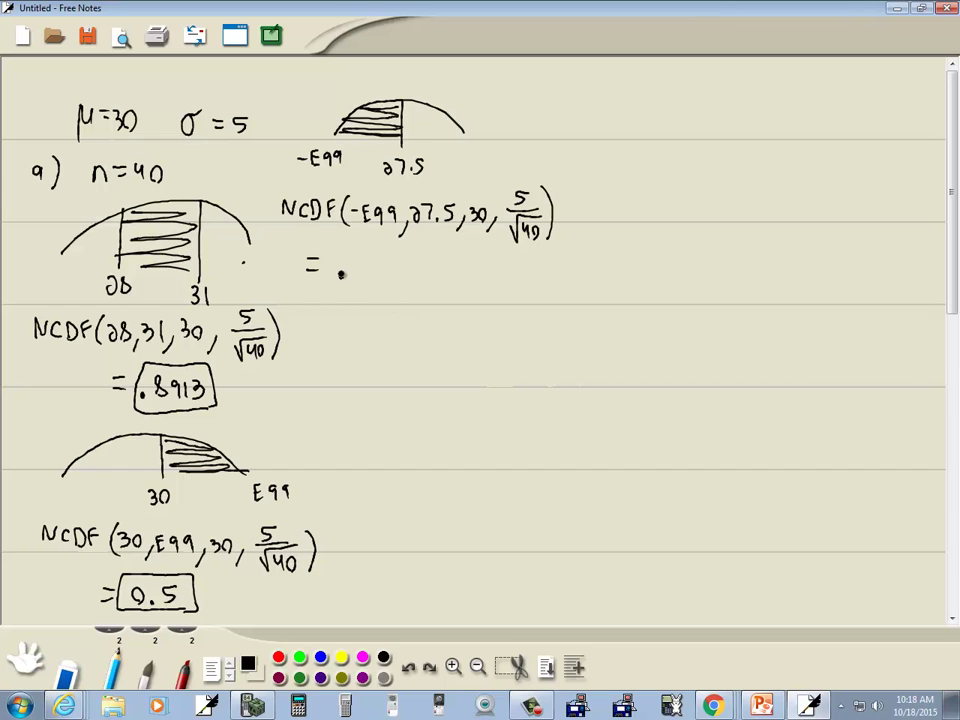
- Copy the calculator result onto the page as = 7.82766 E-4
key(alt+Tab)
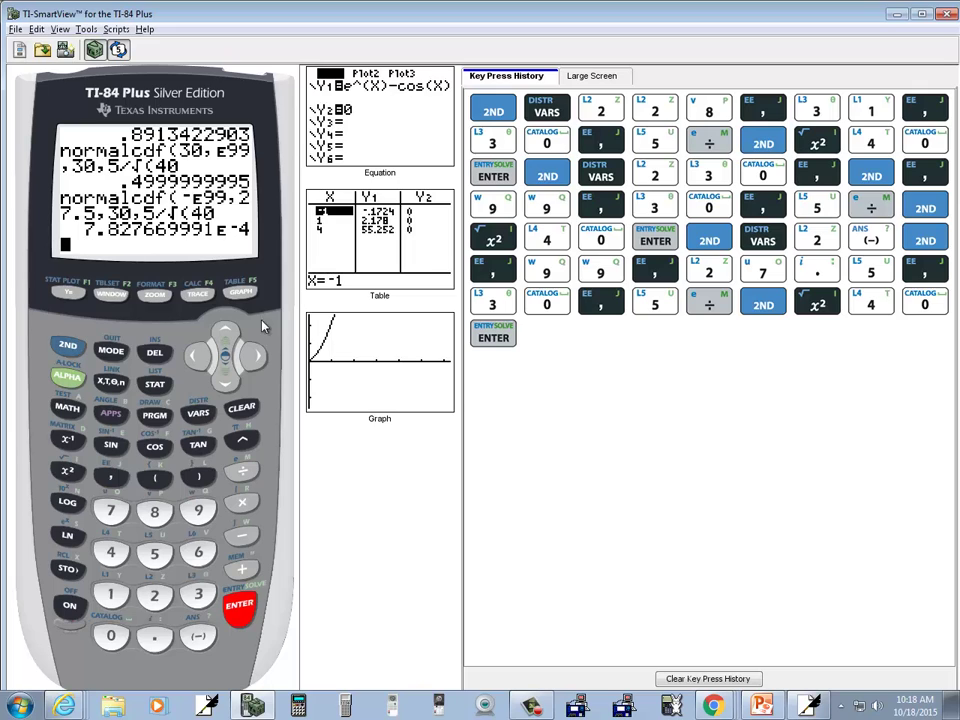
key(alt+Tab)
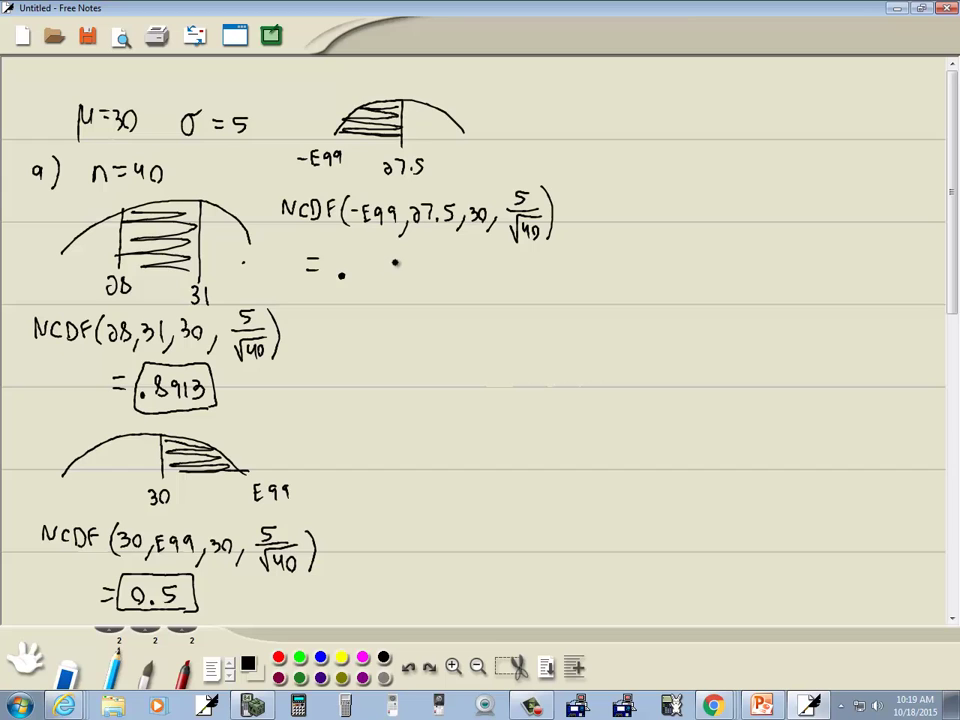
key(alt+Tab)
key(alt+Tab)
mouse_move(345, 259)
mouse_down()
mouse_move(358, 281)
mouse_move(391, 263)
mouse_up()
key(alt+Tab)
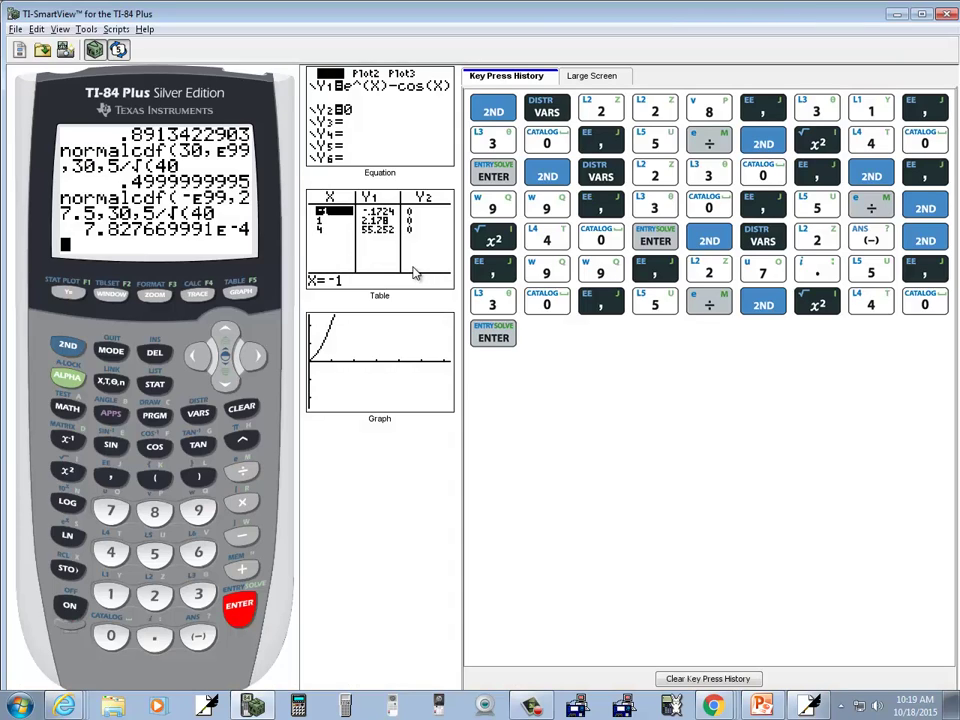
key(alt+Tab)
mouse_move(410, 266)
mouse_down()
mouse_move(438, 283)
mouse_move(450, 270)
mouse_move(450, 284)
mouse_move(486, 279)
mouse_move(483, 269)
mouse_move(490, 284)
mouse_move(532, 288)
mouse_up()
key(alt+Tab)
key(alt+Tab)
- Rewrite it as = .000782766, underline the leading .000, and begin a rounded-value line
drag(306, 320, 320, 320)
drag(306, 327, 321, 327)
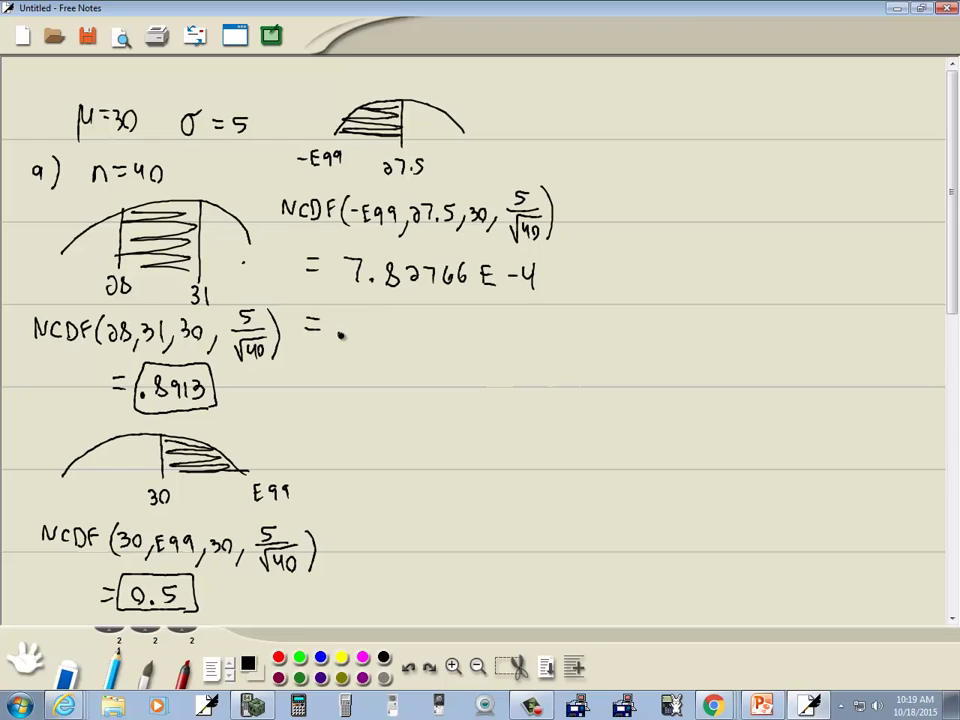
mouse_move(362, 318)
mouse_down()
mouse_move(415, 322)
mouse_move(420, 337)
mouse_move(432, 322)
mouse_move(429, 339)
mouse_move(451, 327)
mouse_move(496, 338)
mouse_up()
drag(334, 368, 348, 367)
drag(333, 376, 348, 376)
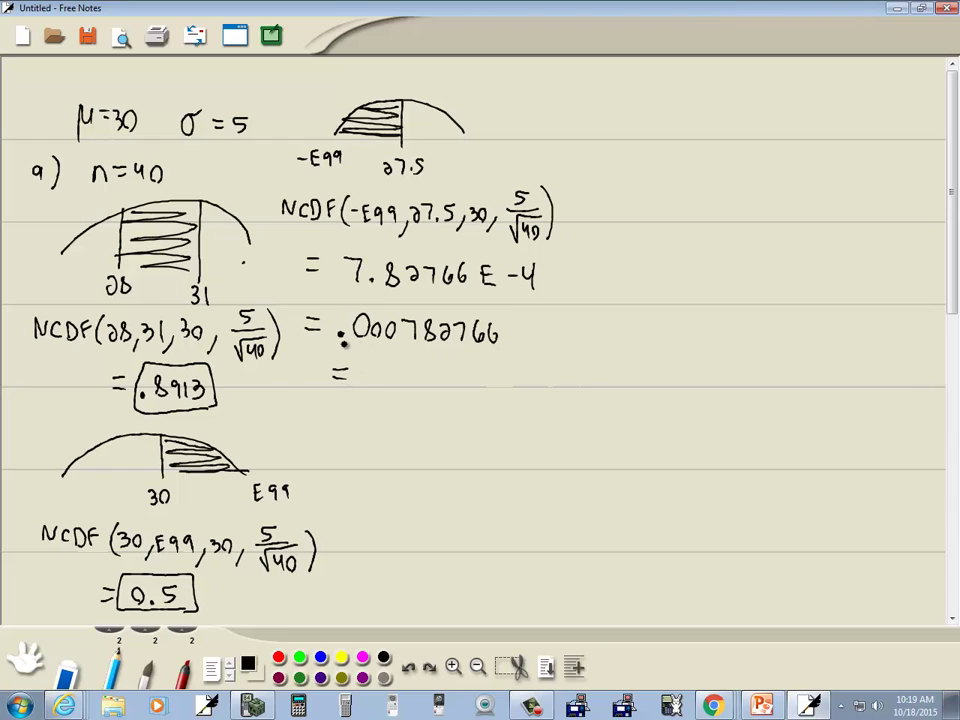
drag(338, 343, 421, 350)
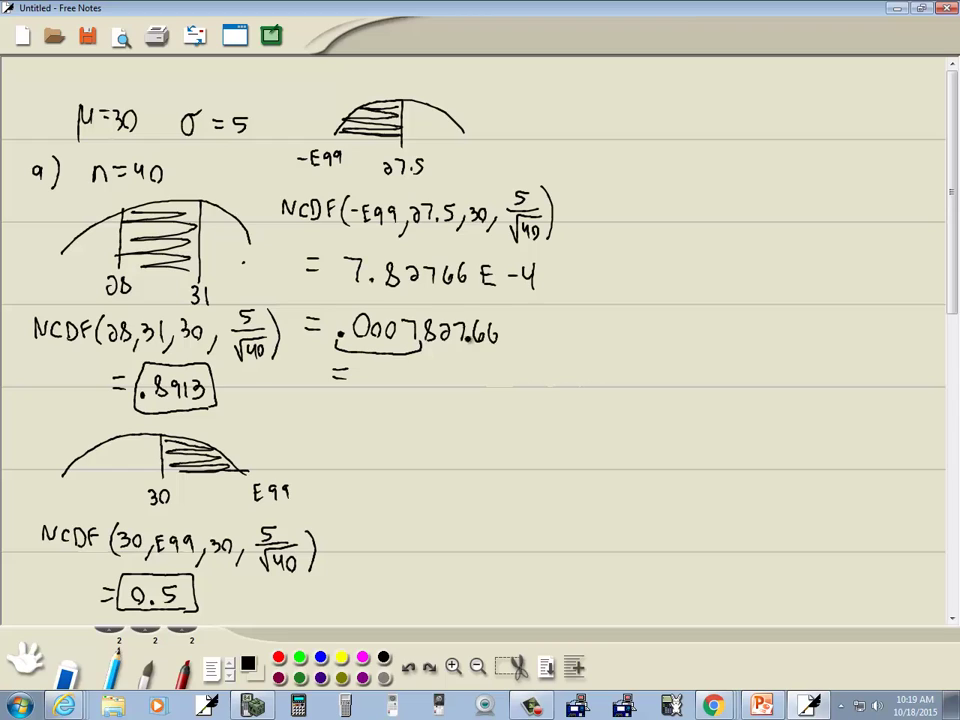